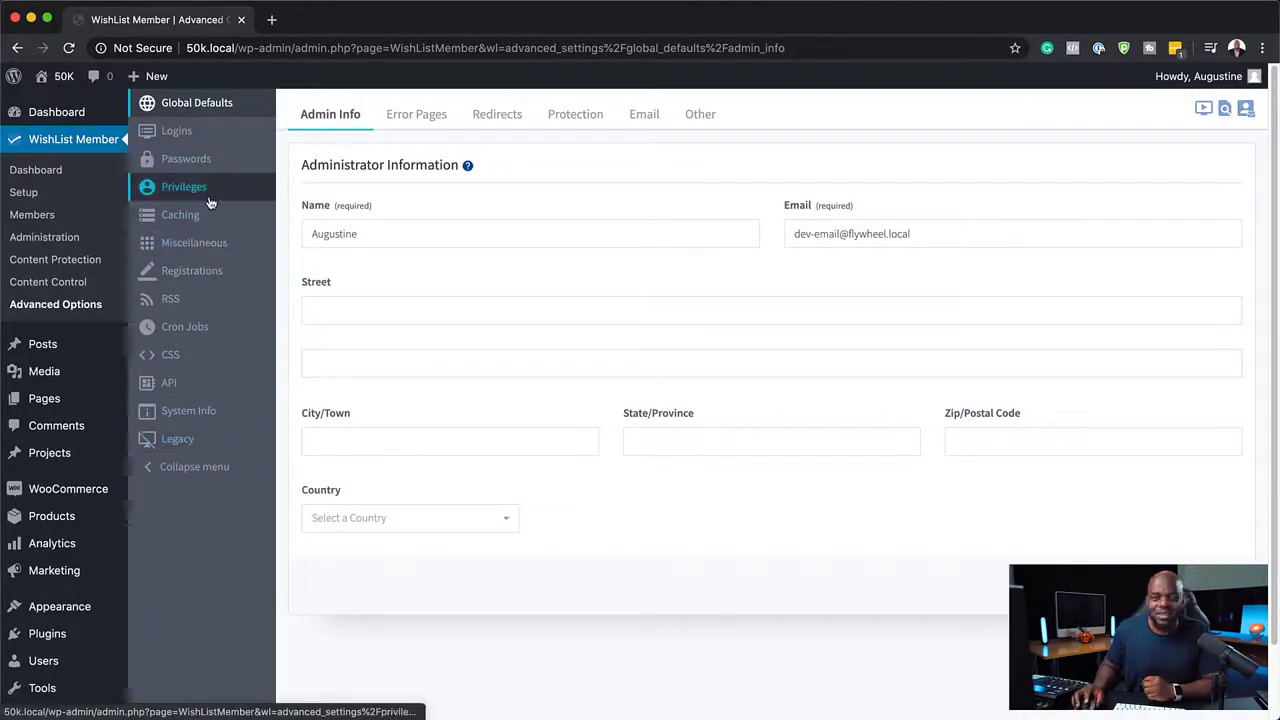
Open the Logins styling settings and enable WordPress Login Page Styling.
click(202, 140)
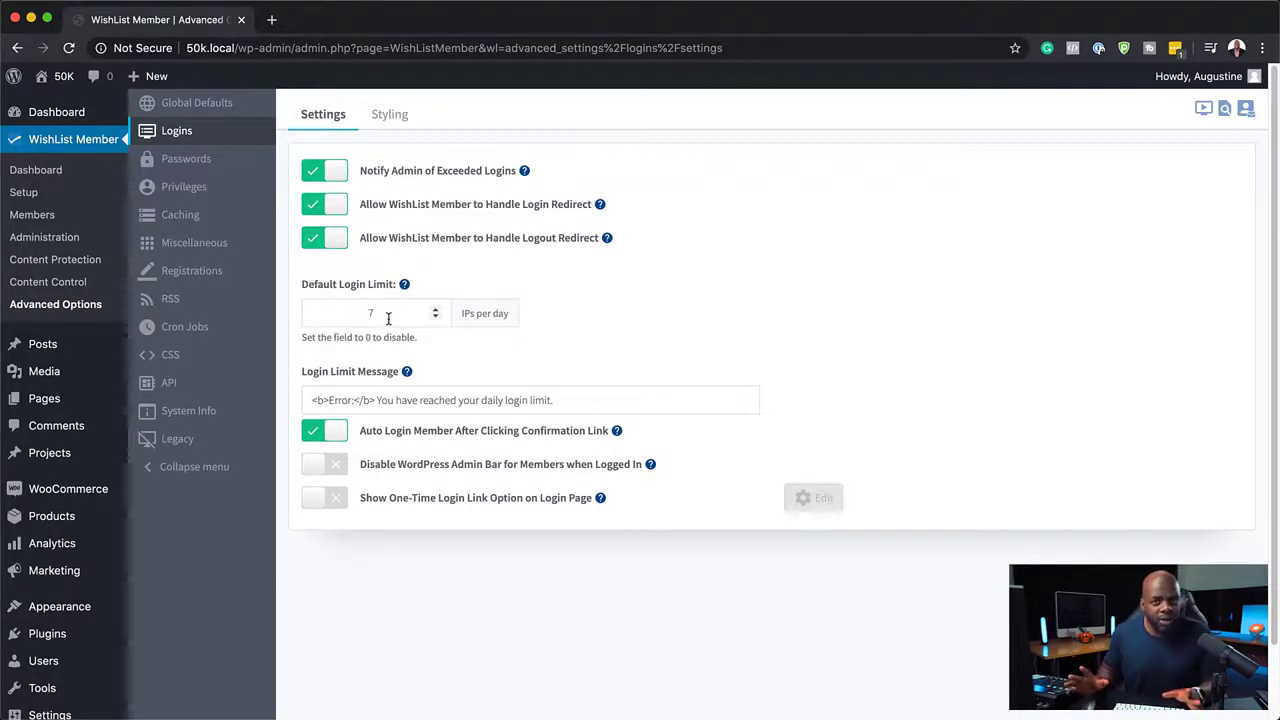
click(396, 117)
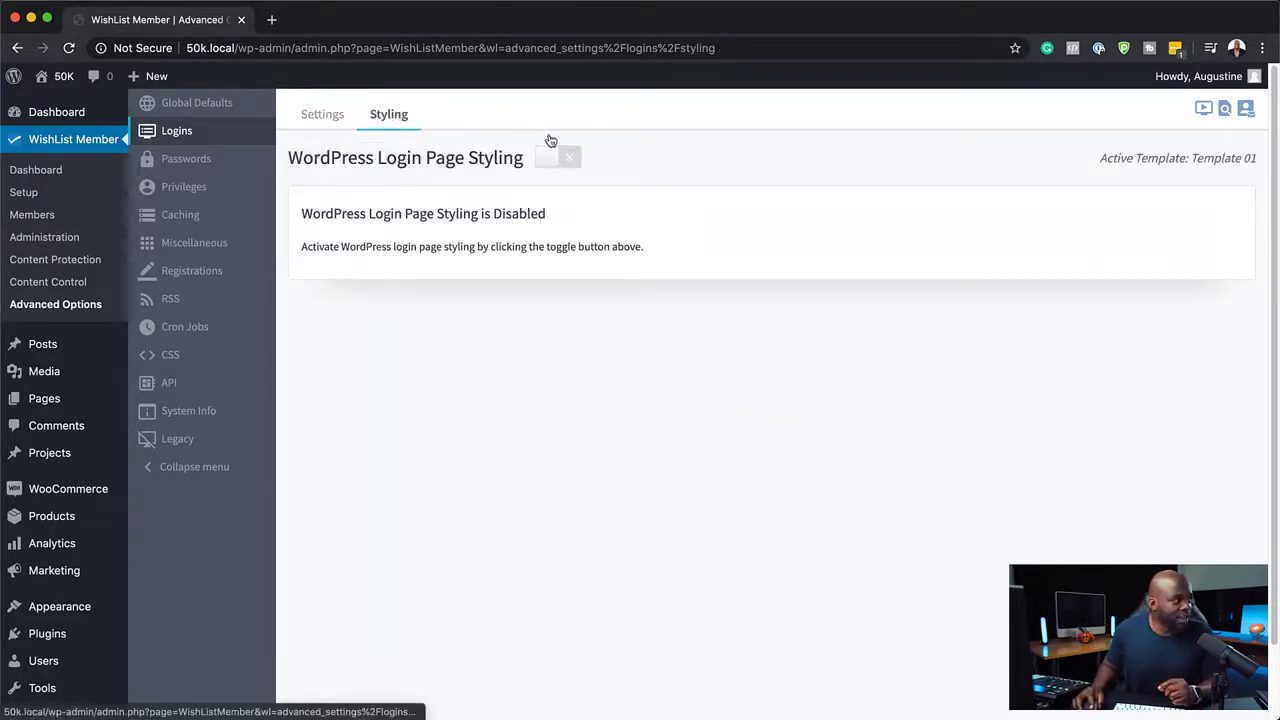
click(560, 165)
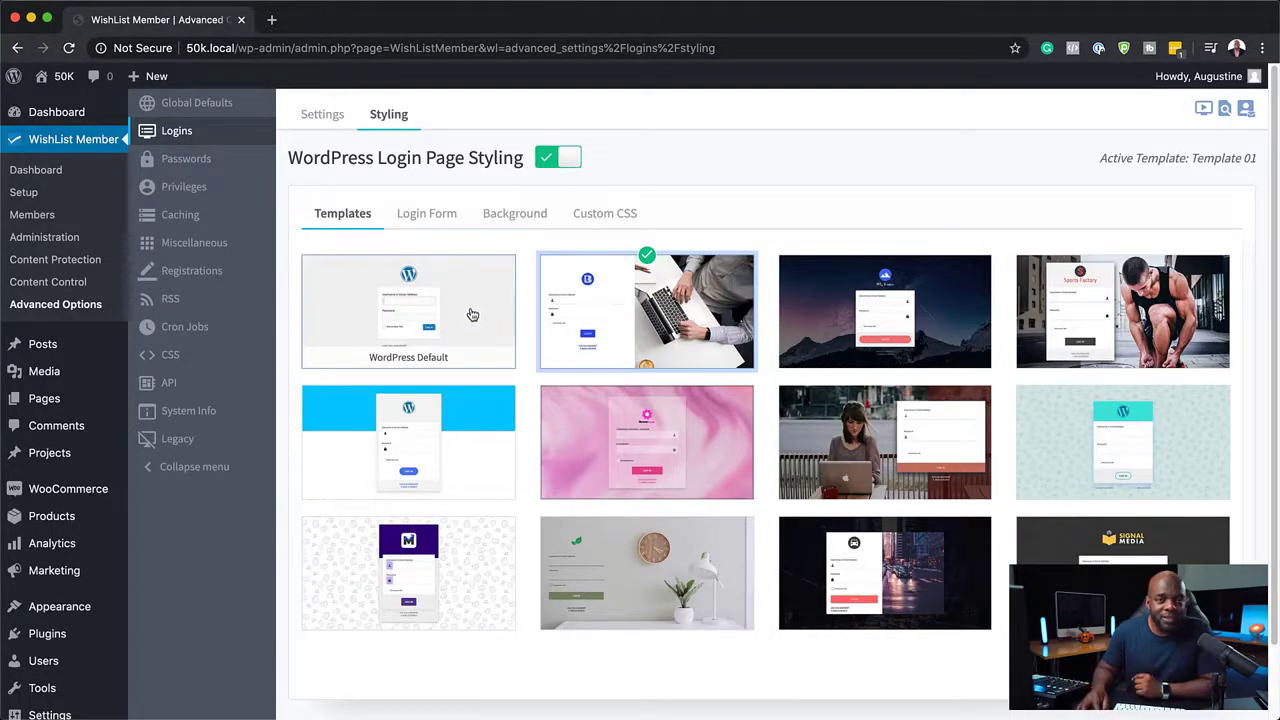
Browse the available login page templates and the login form options.
click(474, 315)
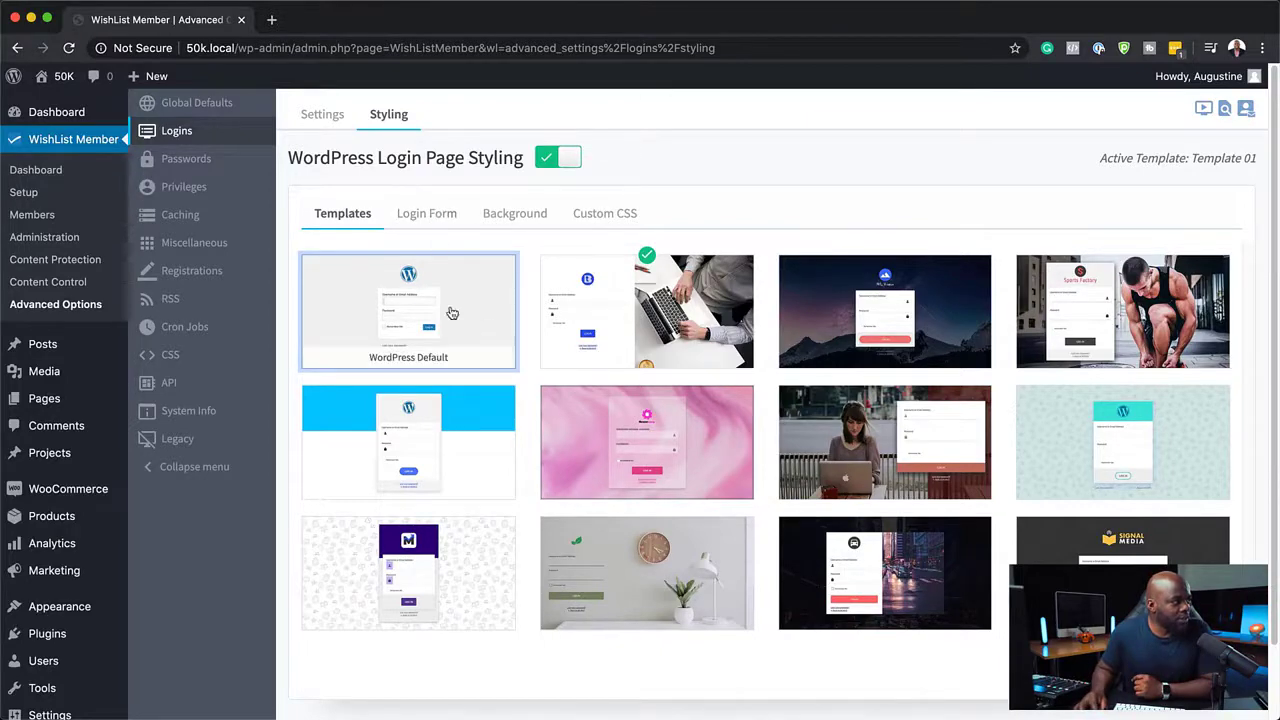
click(444, 220)
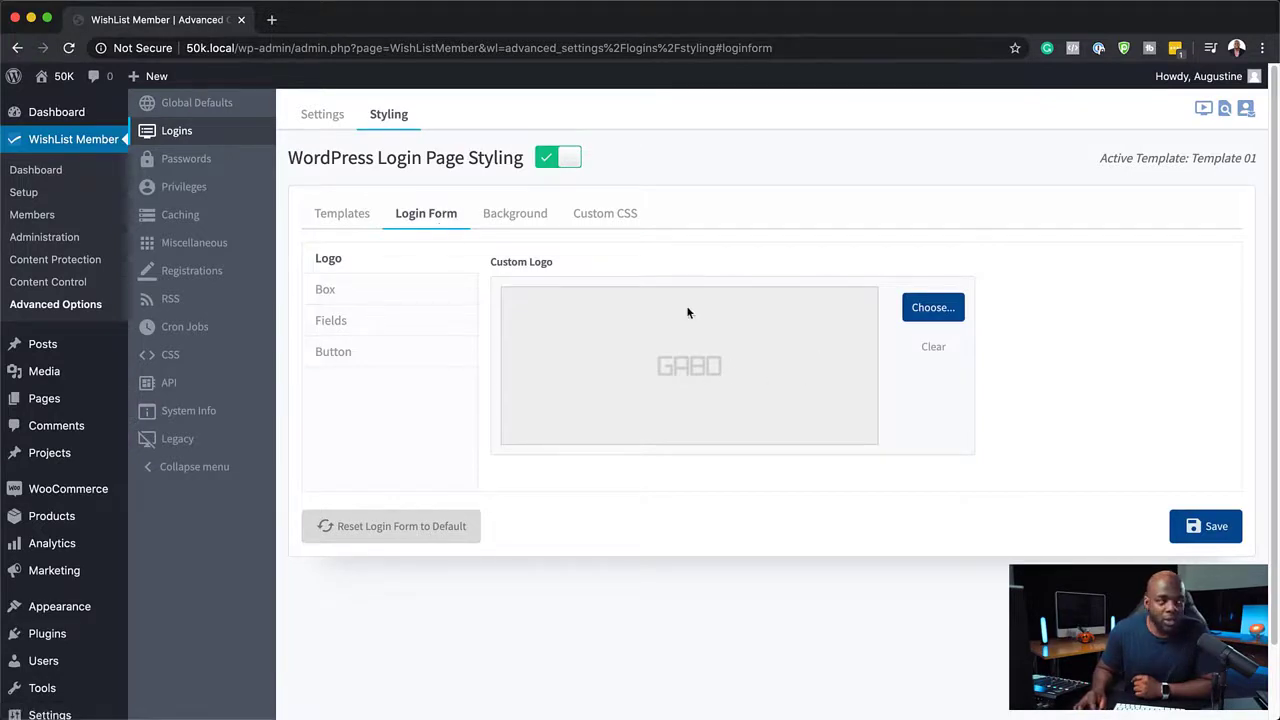
click(329, 215)
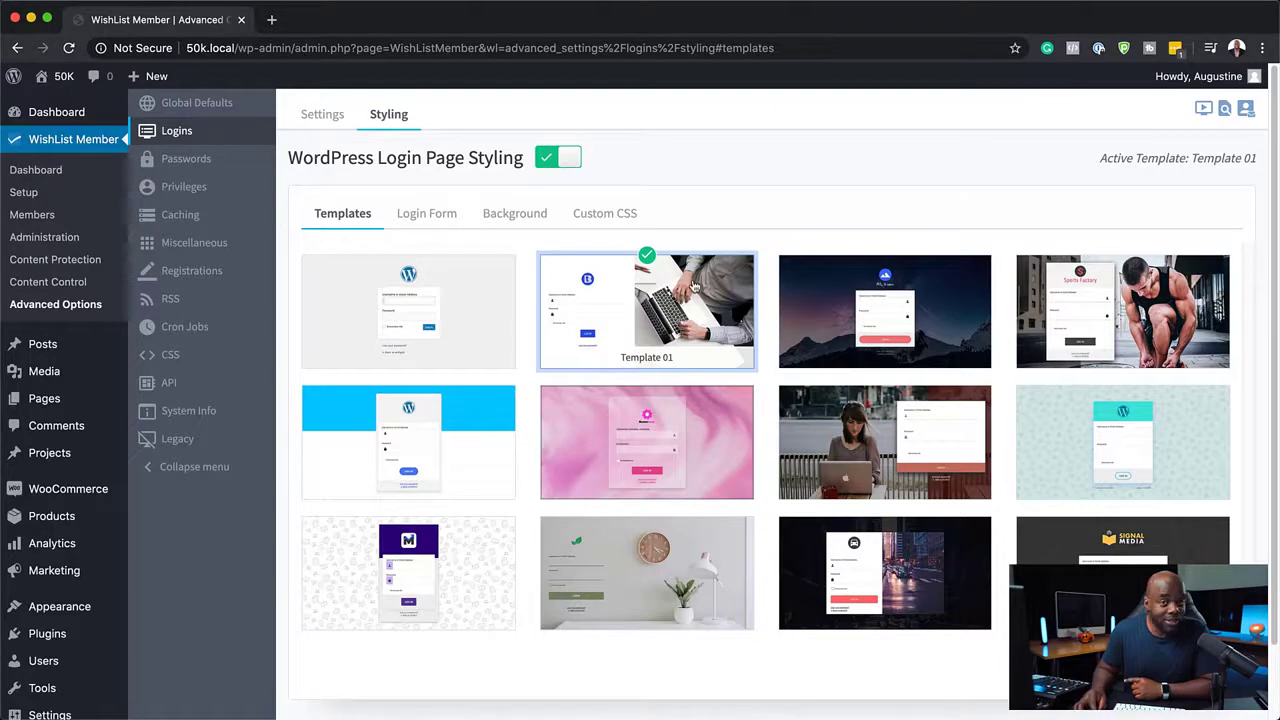
Set the login form's custom logo to the Mountain logo image from the media library.
click(423, 220)
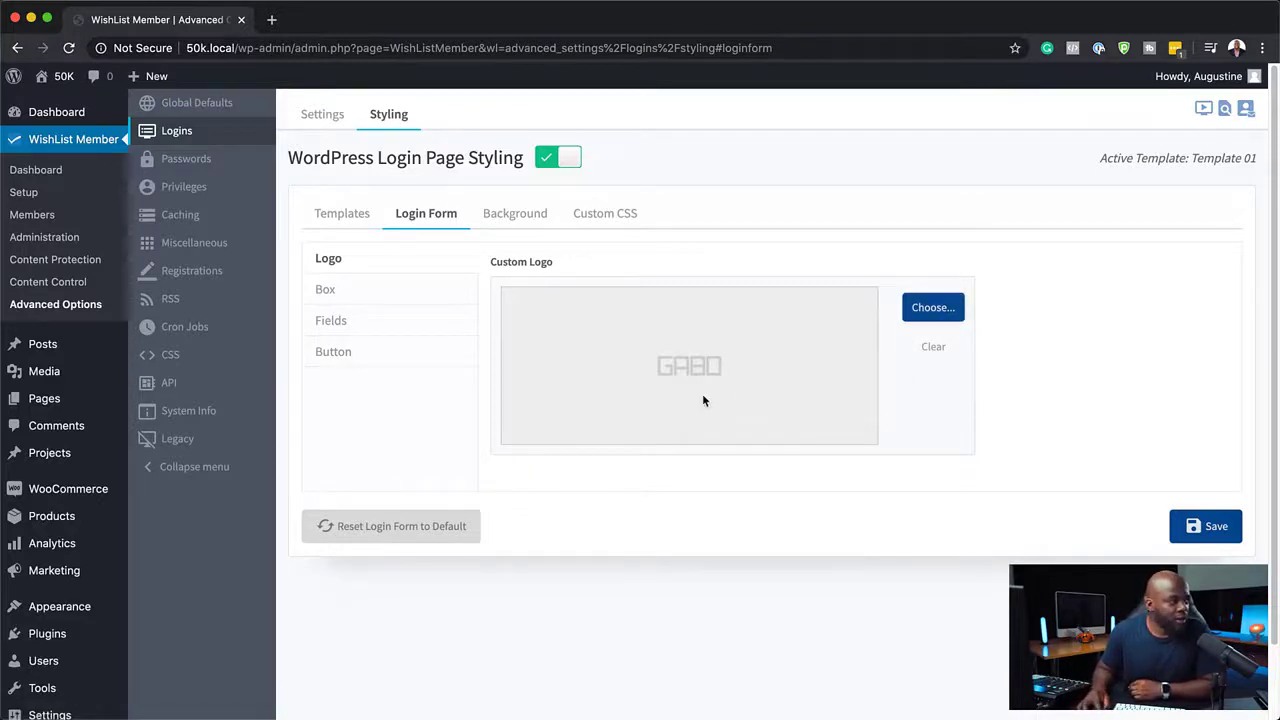
click(933, 308)
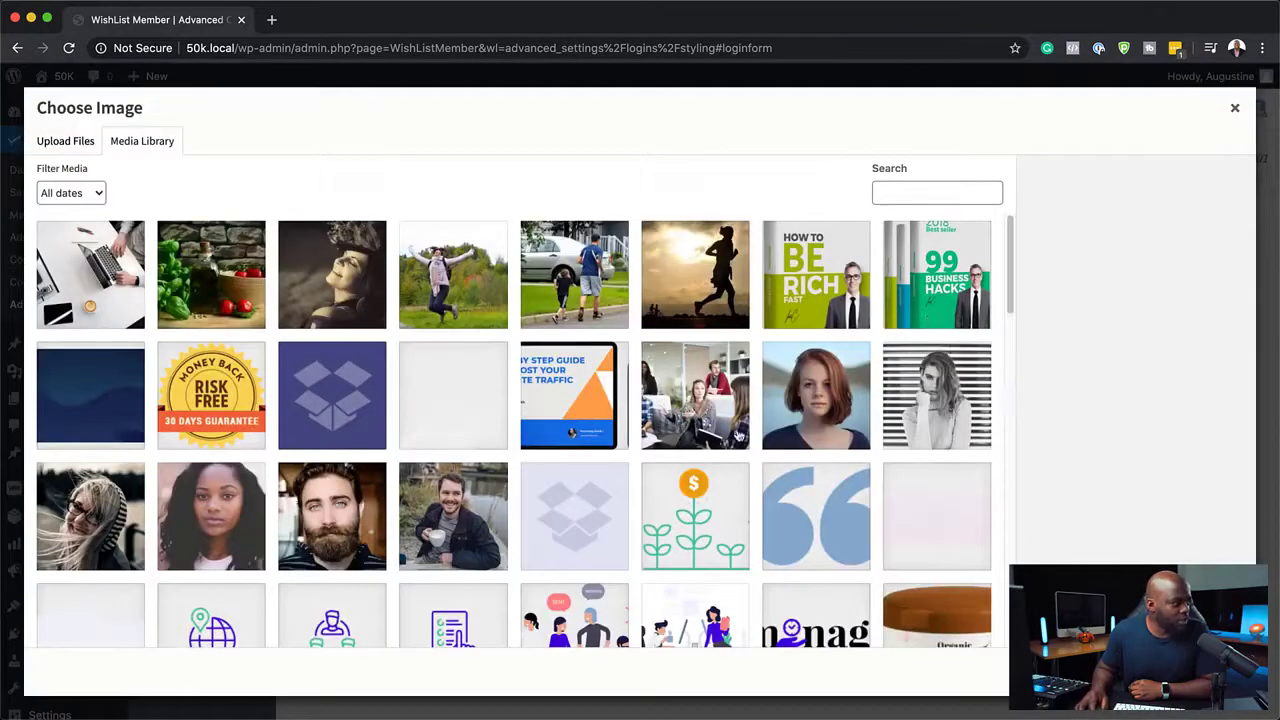
scroll(748, 467, down, 5)
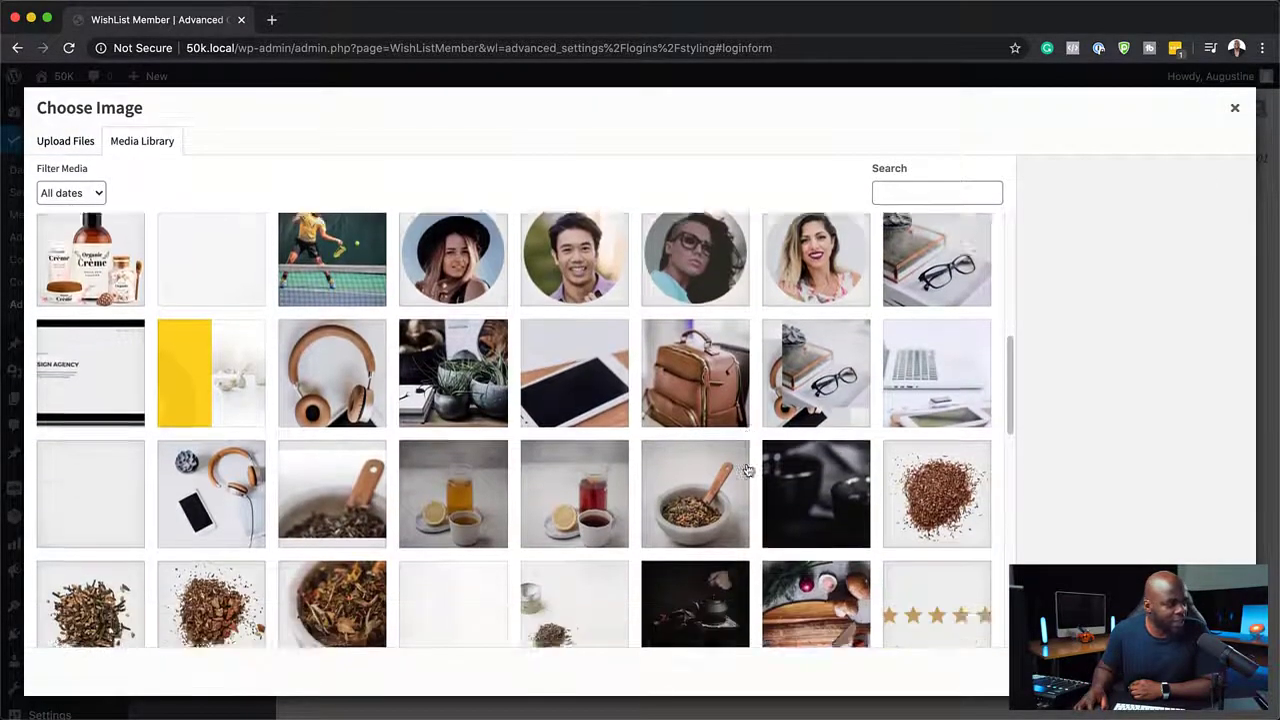
scroll(748, 467, down, 10)
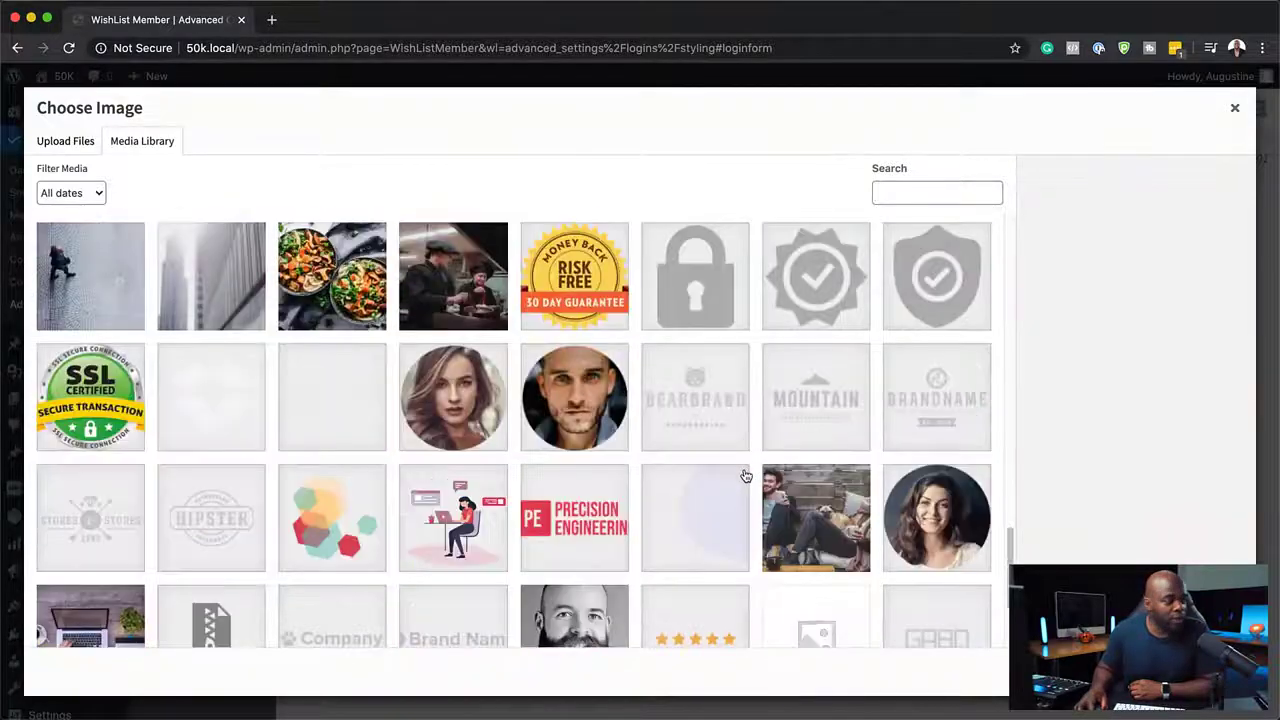
scroll(745, 475, down, 2)
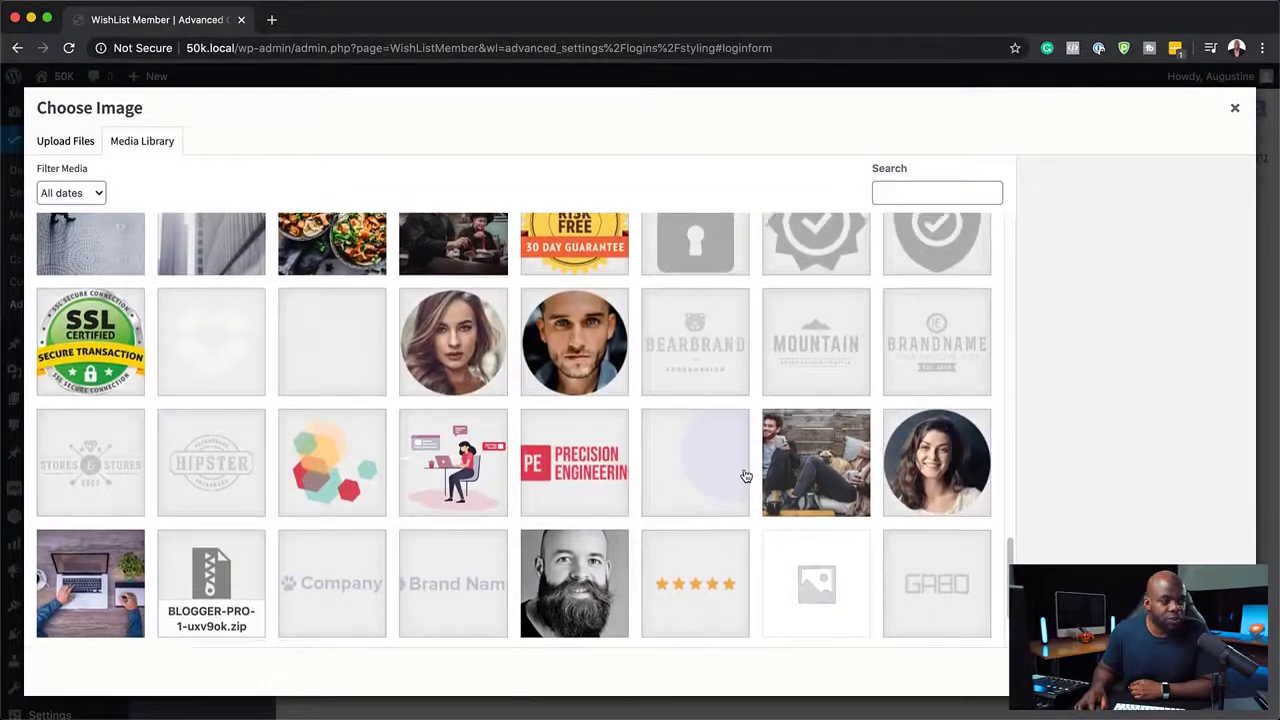
scroll(745, 475, down, 1)
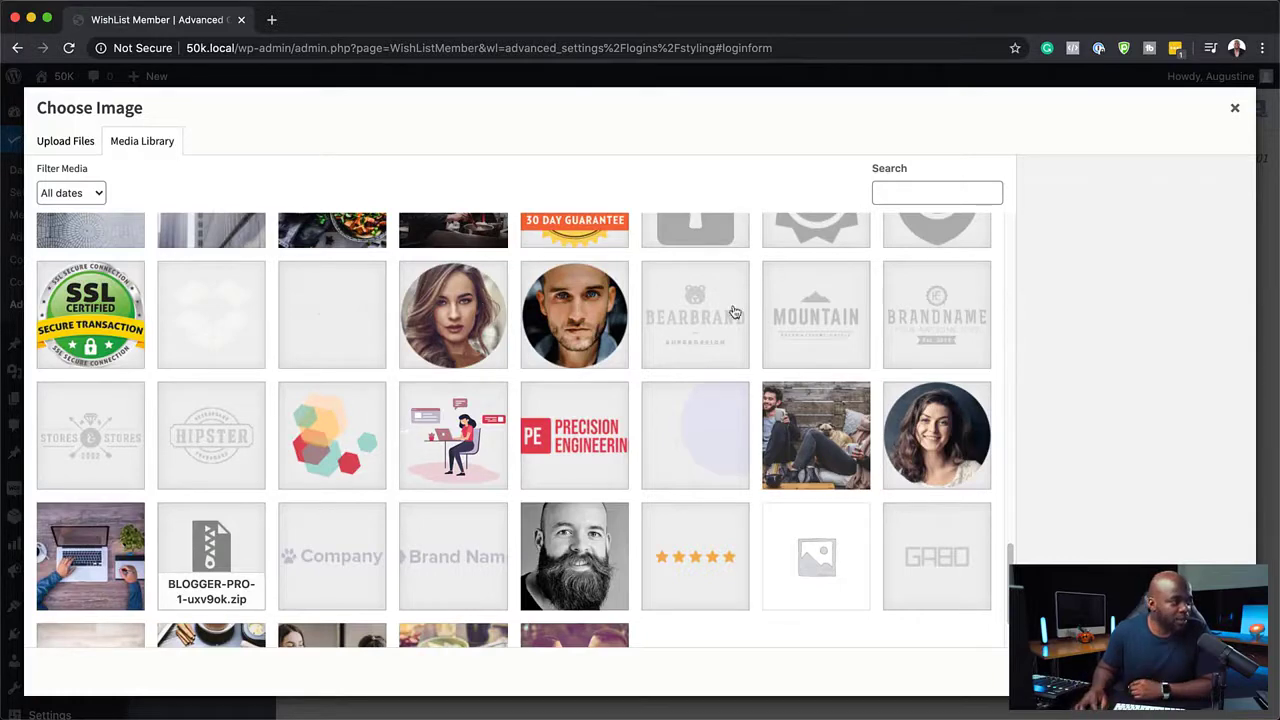
click(848, 320)
click(1200, 671)
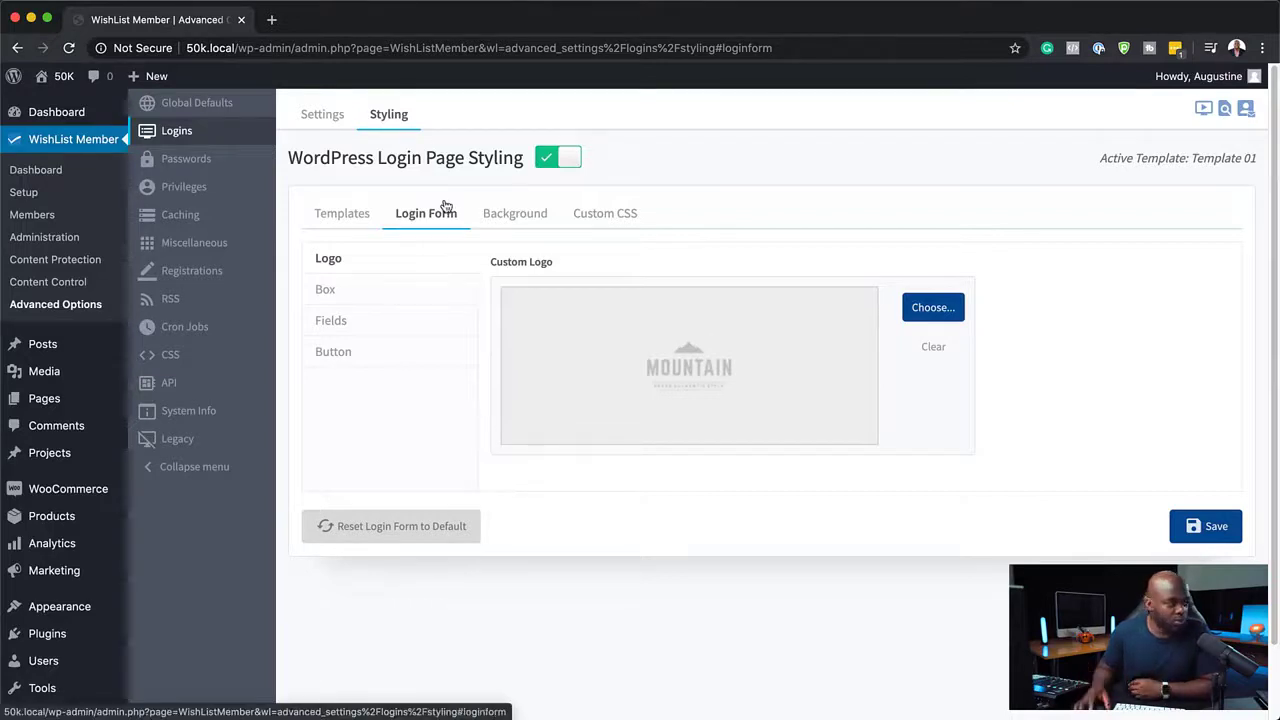
Review the login form's Box, Fields and Button styling options.
click(371, 297)
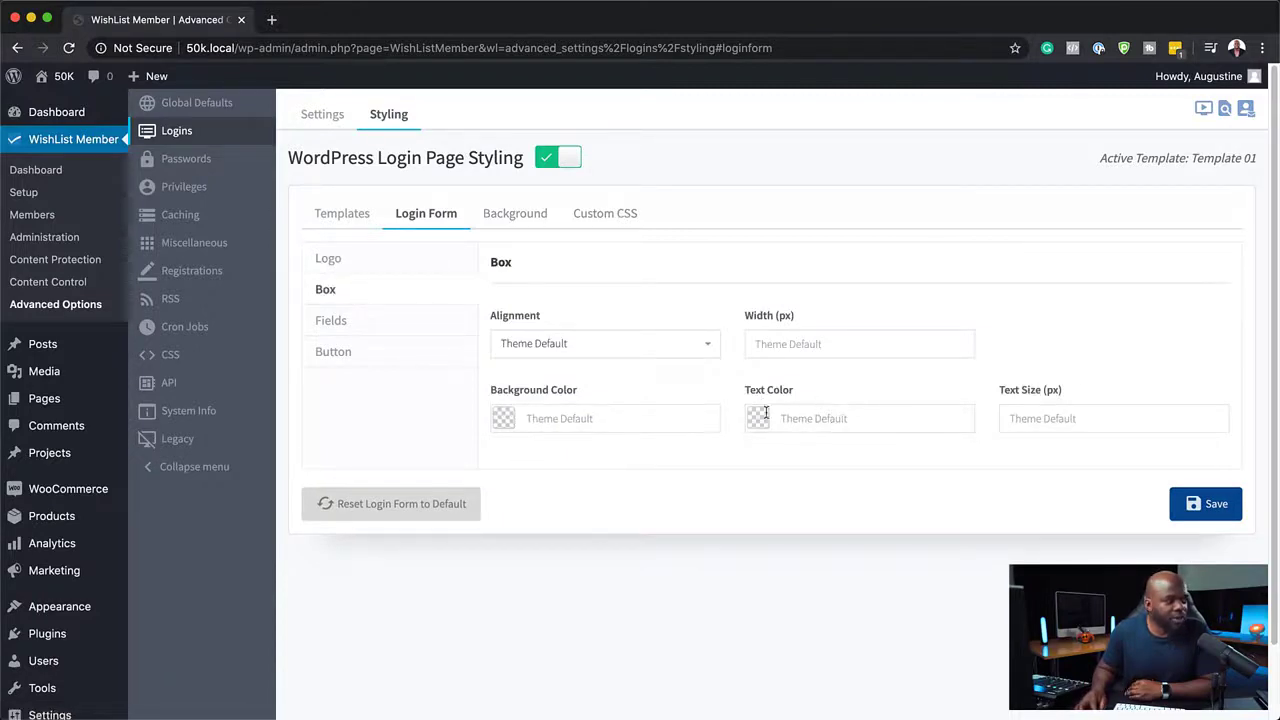
click(888, 344)
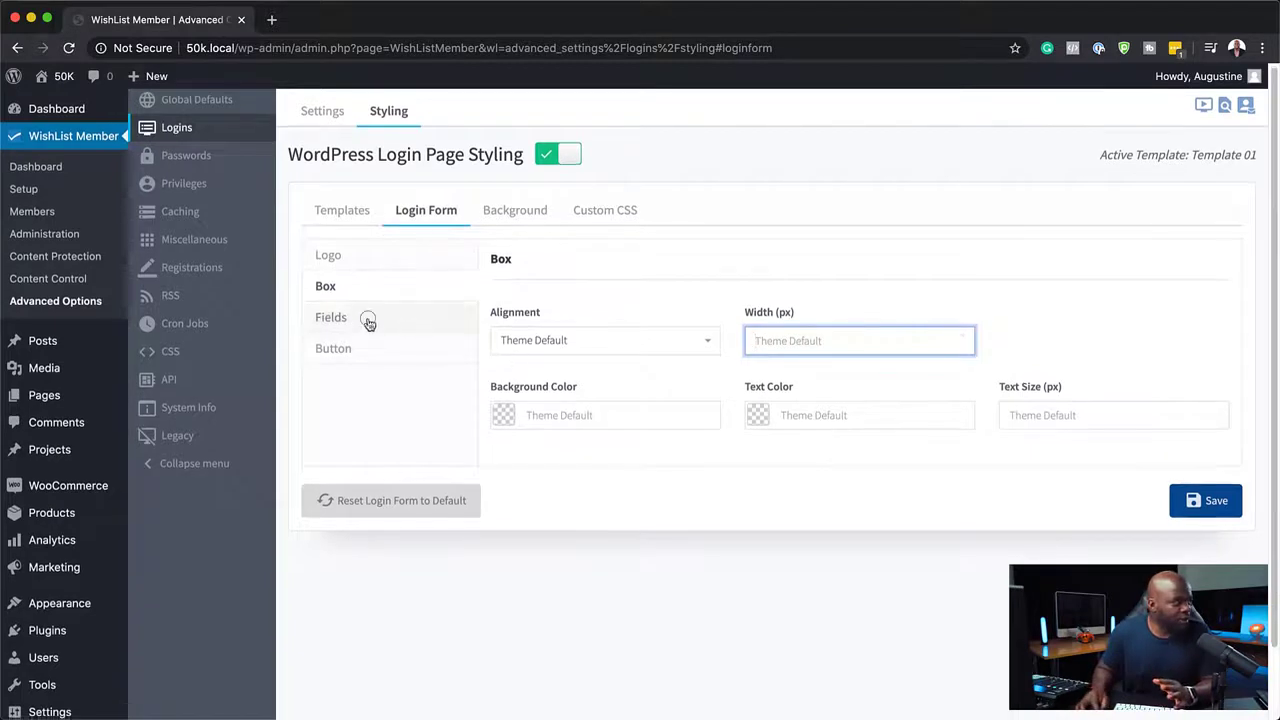
click(366, 320)
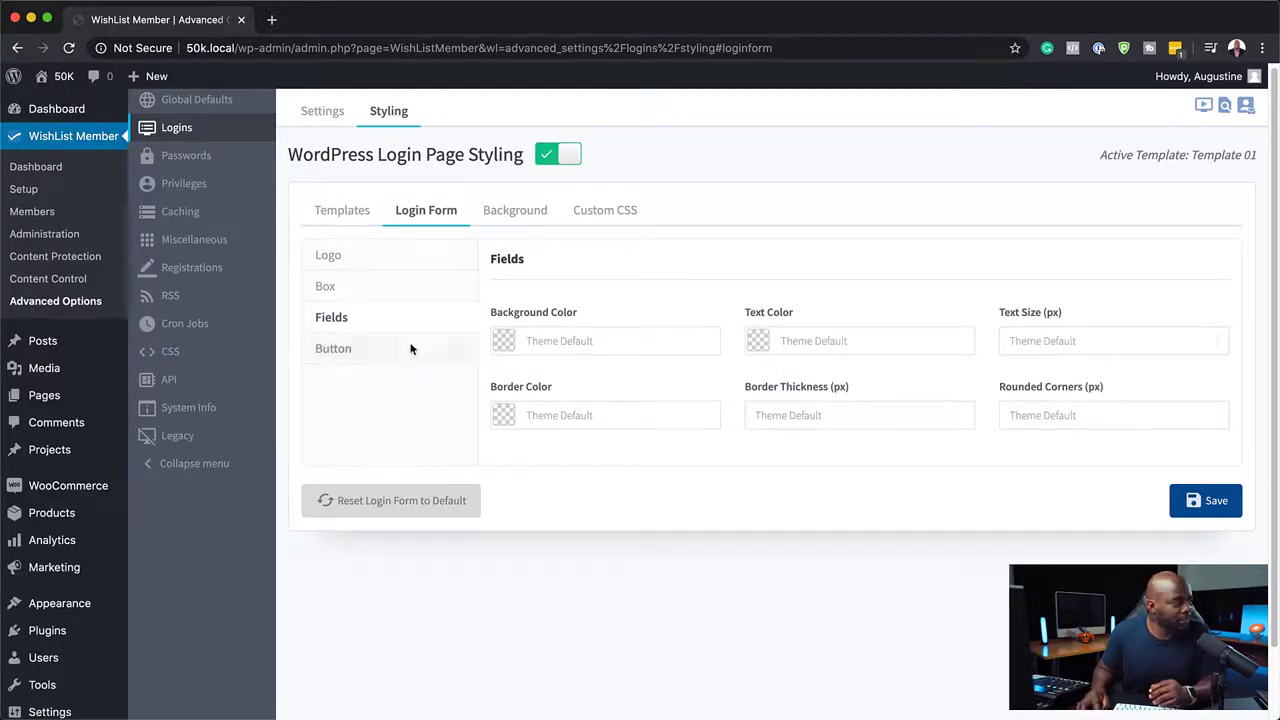
click(366, 352)
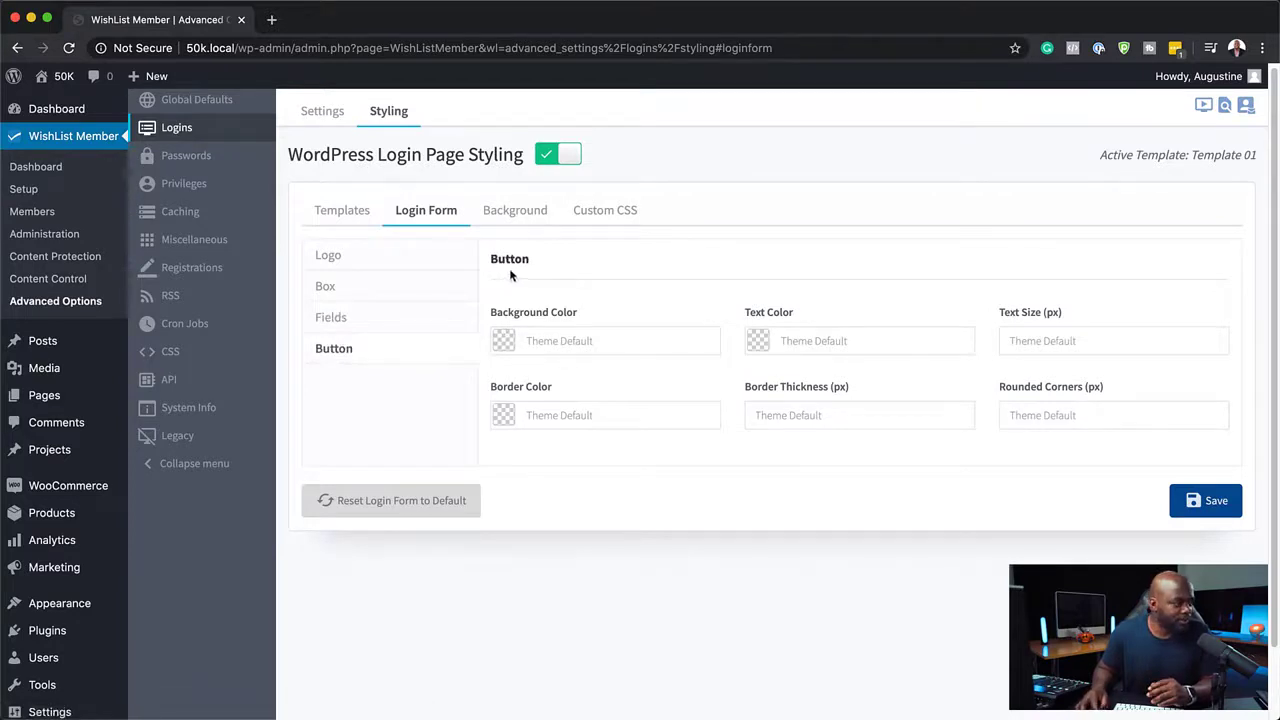
Set the login page background image to the running silhouette photo from the media library.
click(530, 216)
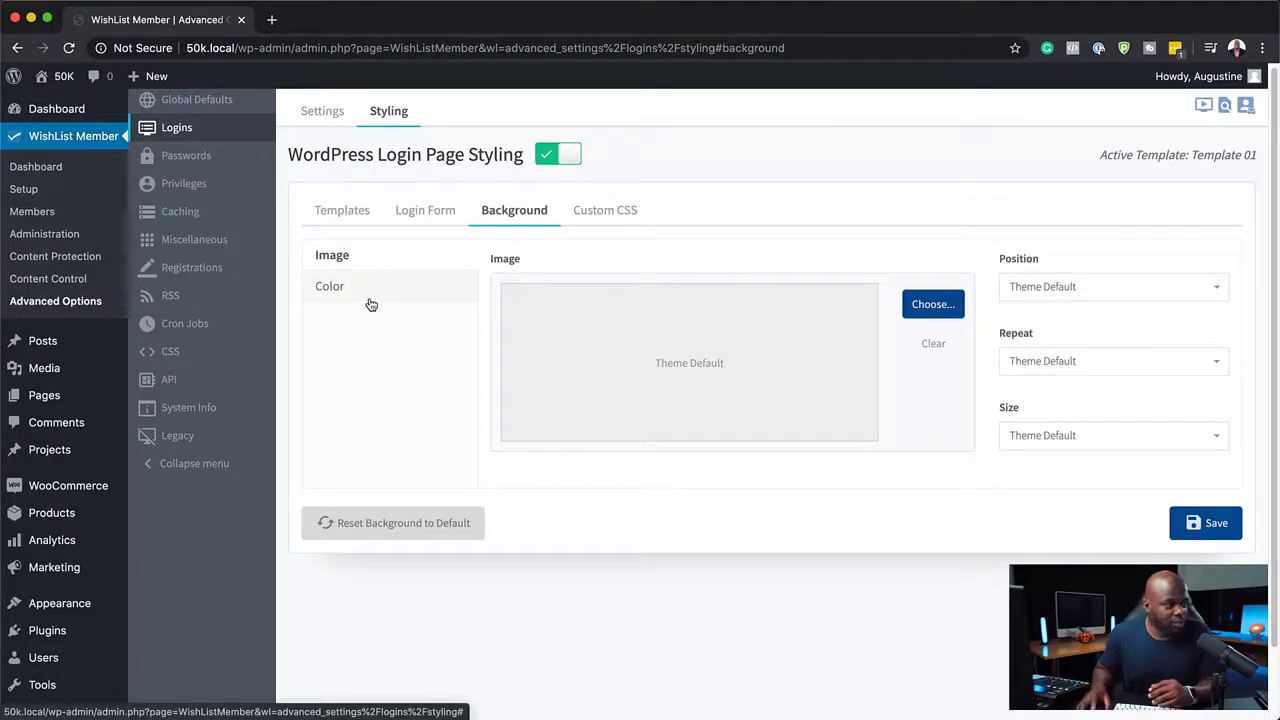
click(933, 305)
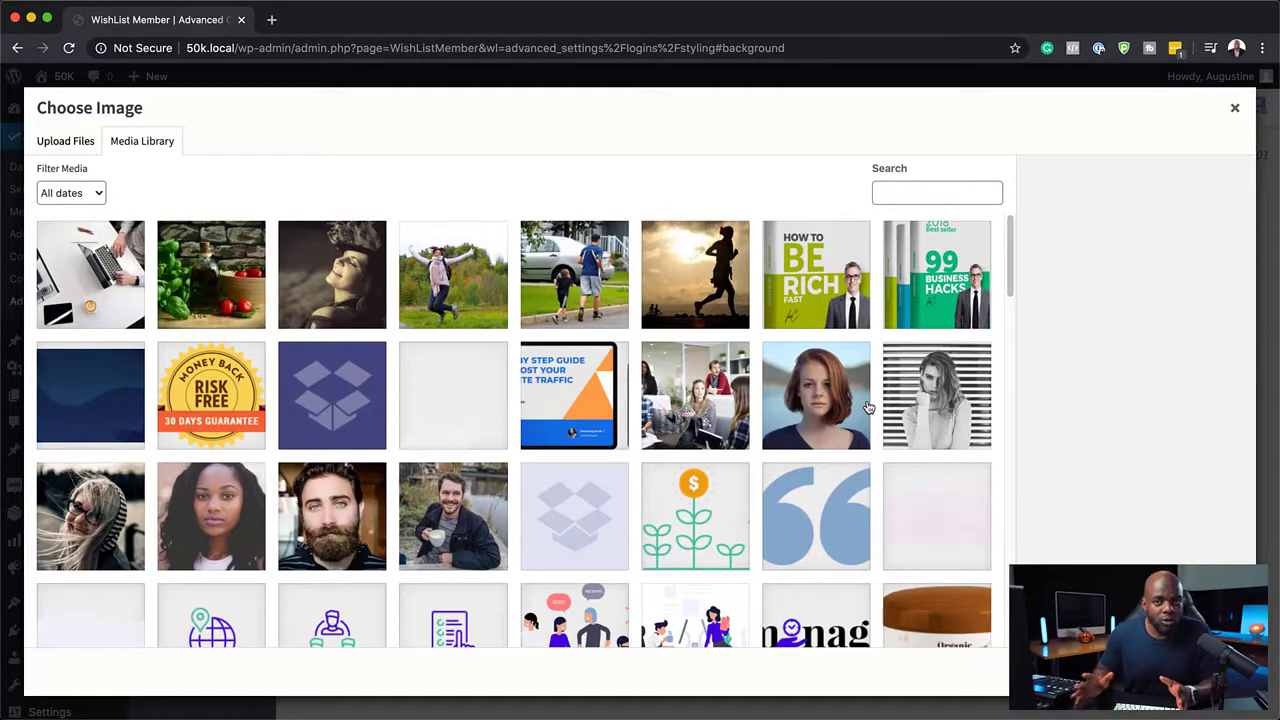
click(698, 412)
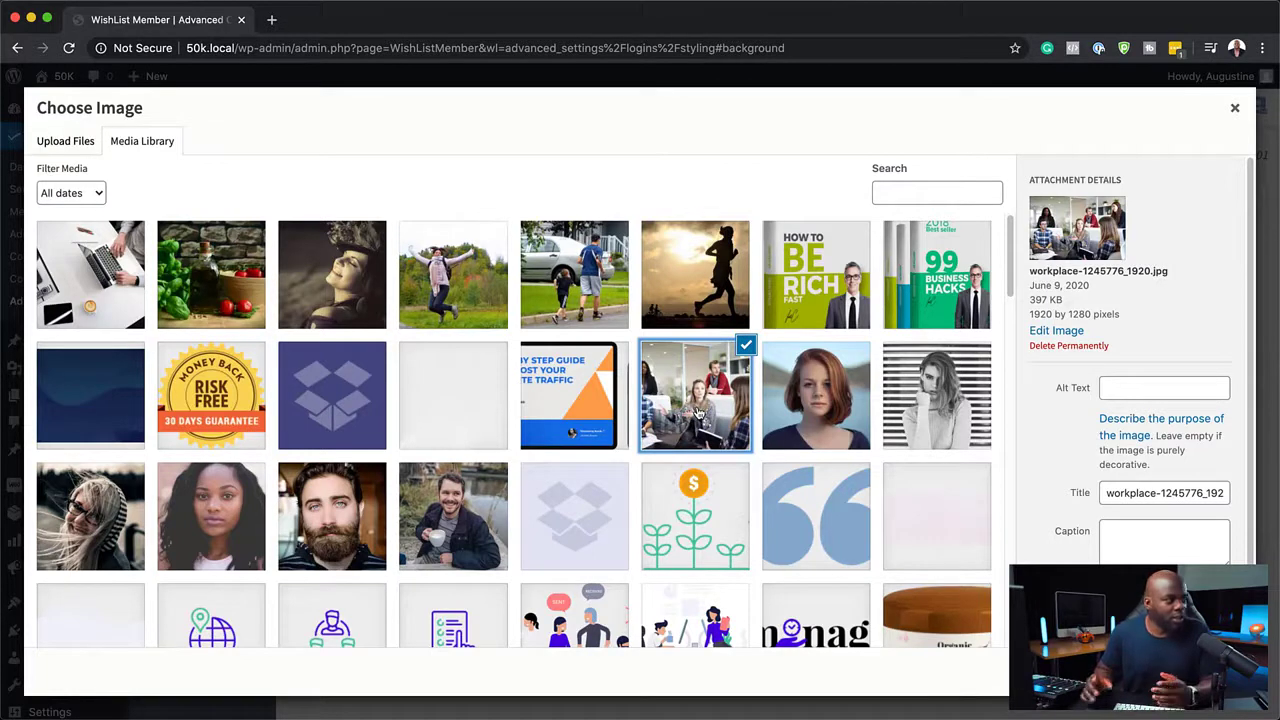
click(703, 282)
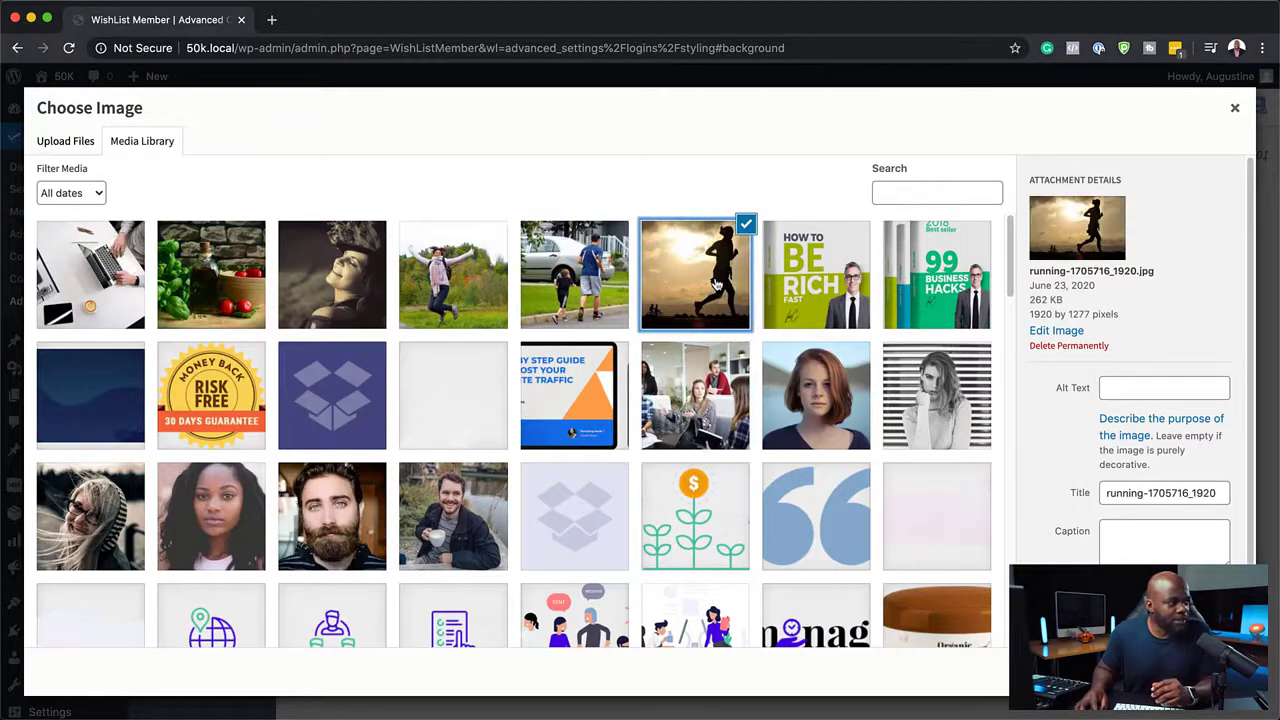
click(1198, 671)
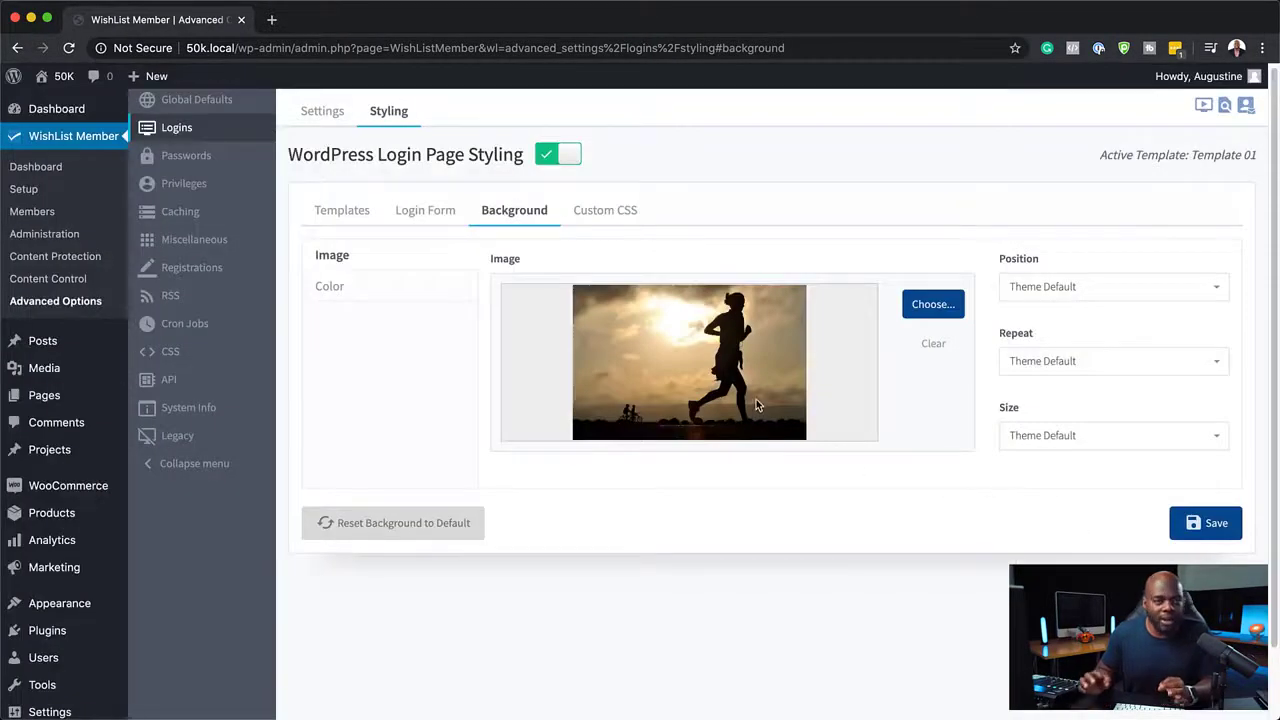
Review the background position options and save the background settings.
click(1131, 289)
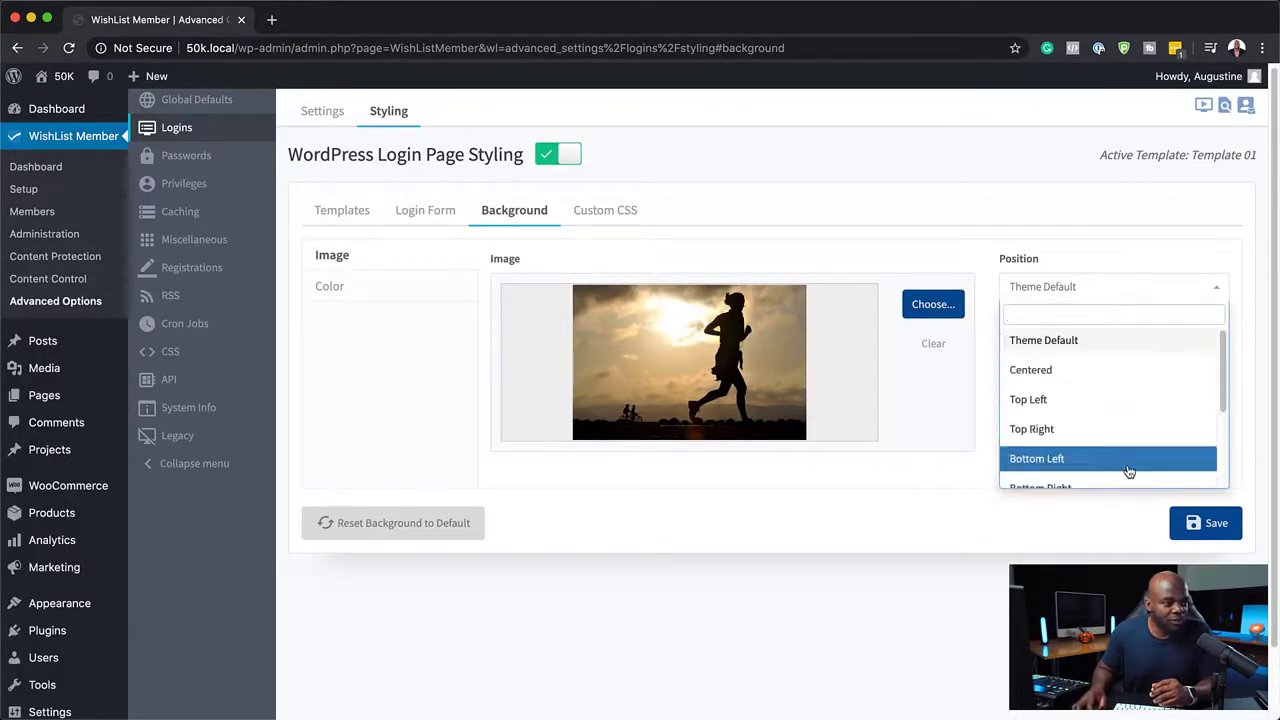
click(1113, 259)
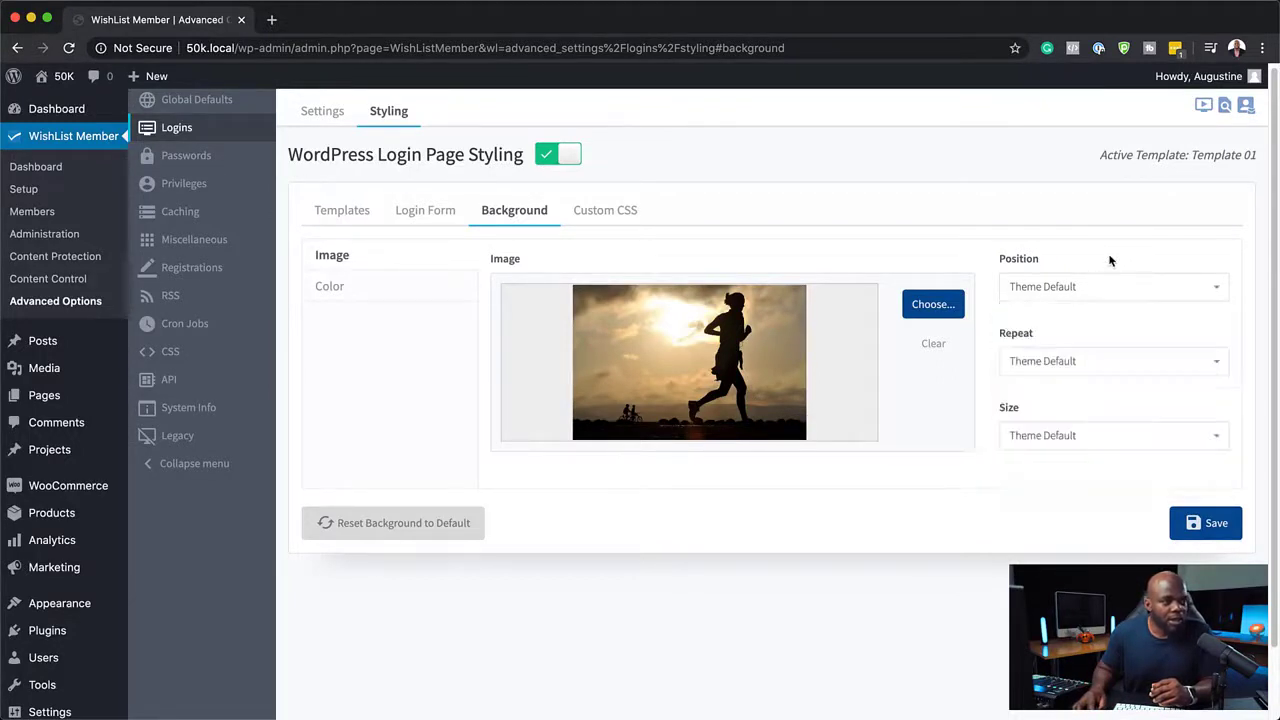
click(1216, 533)
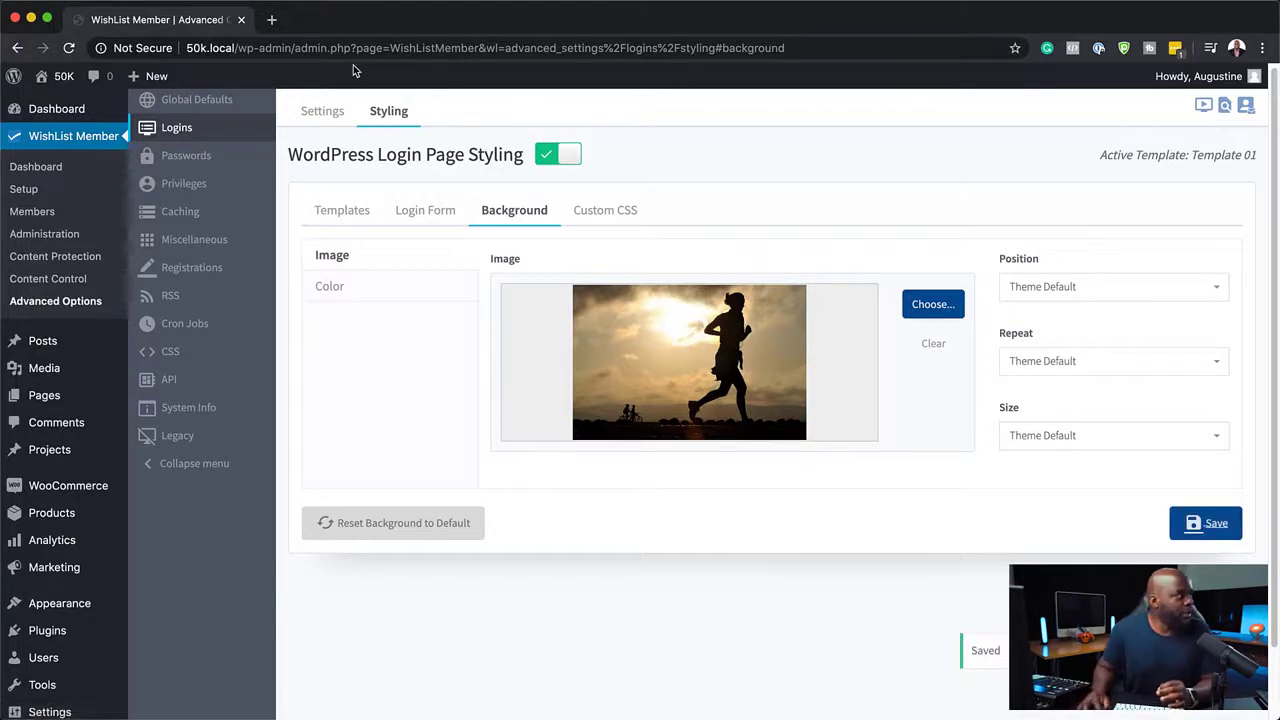
drag(222, 48, 160, 47)
key(super+c)
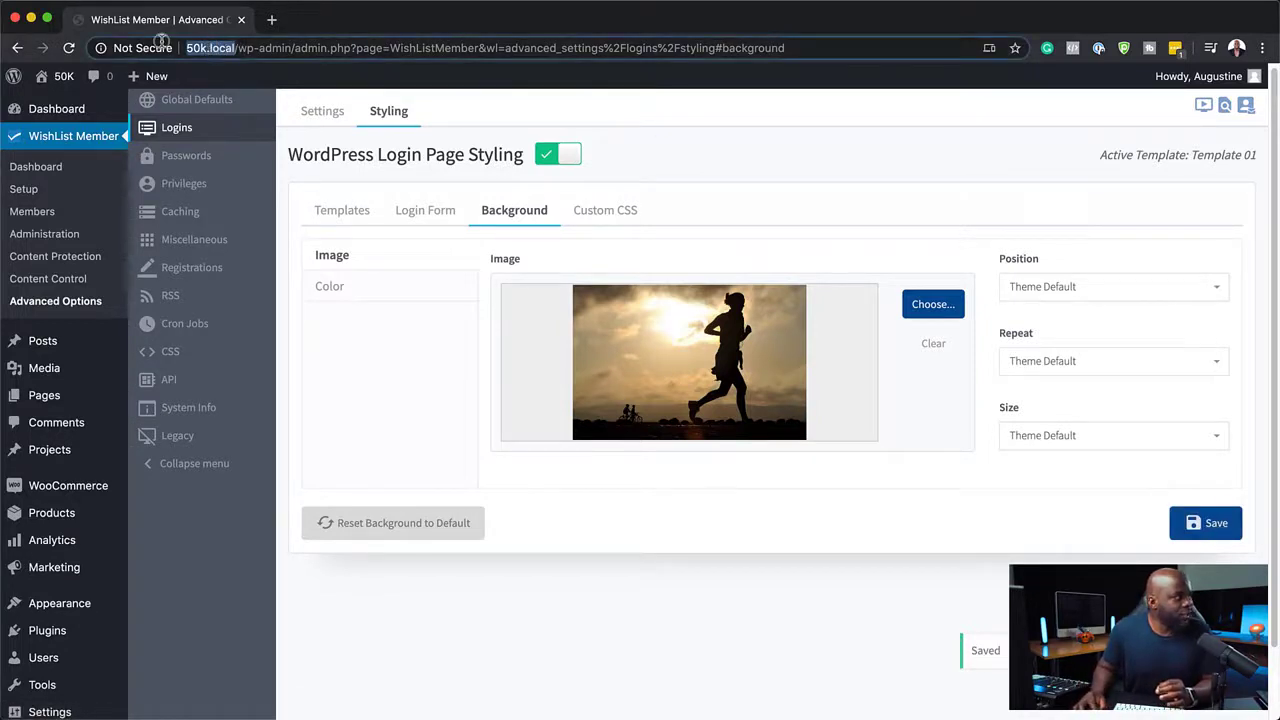
click(271, 20)
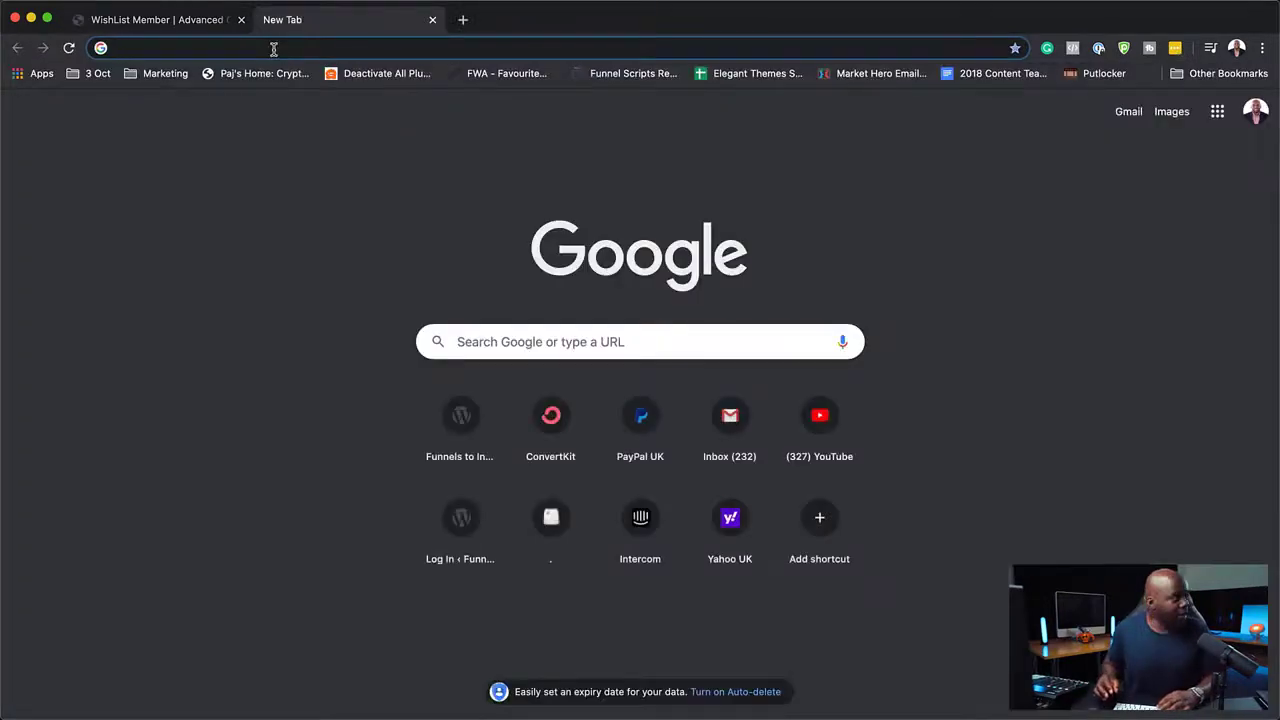
key(super+v)
text(/wp-ad)
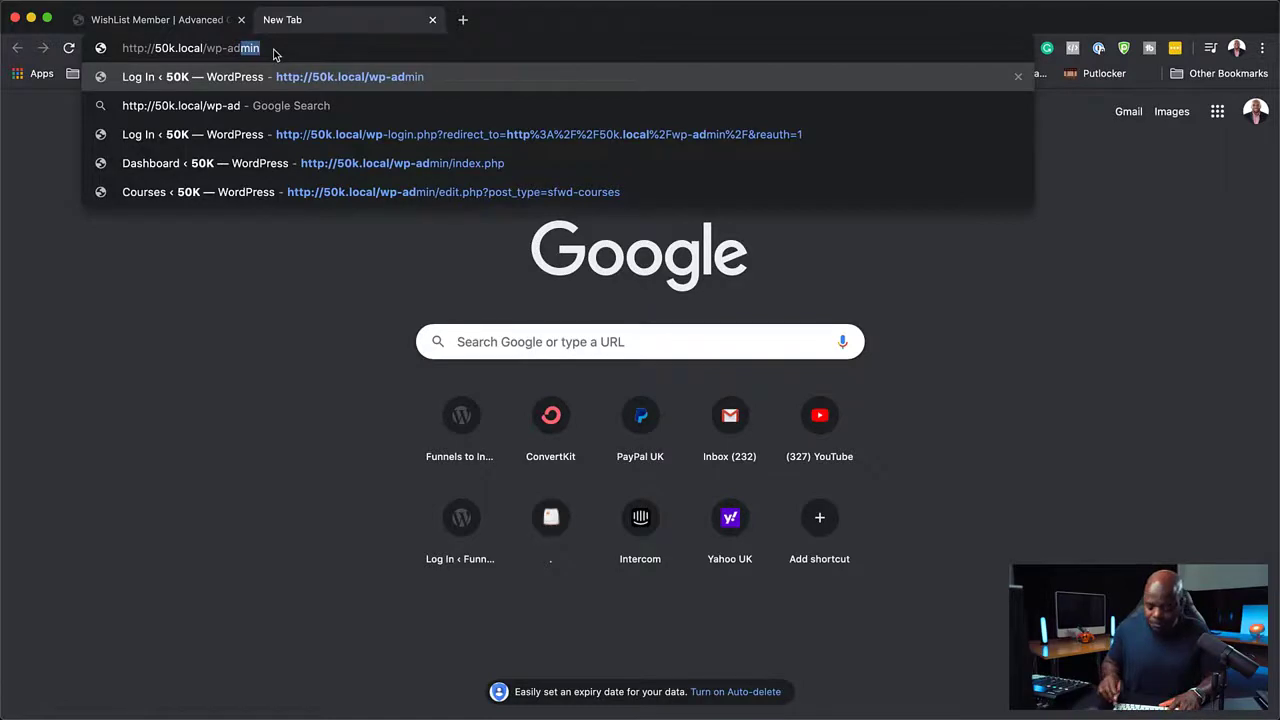
key(Return)
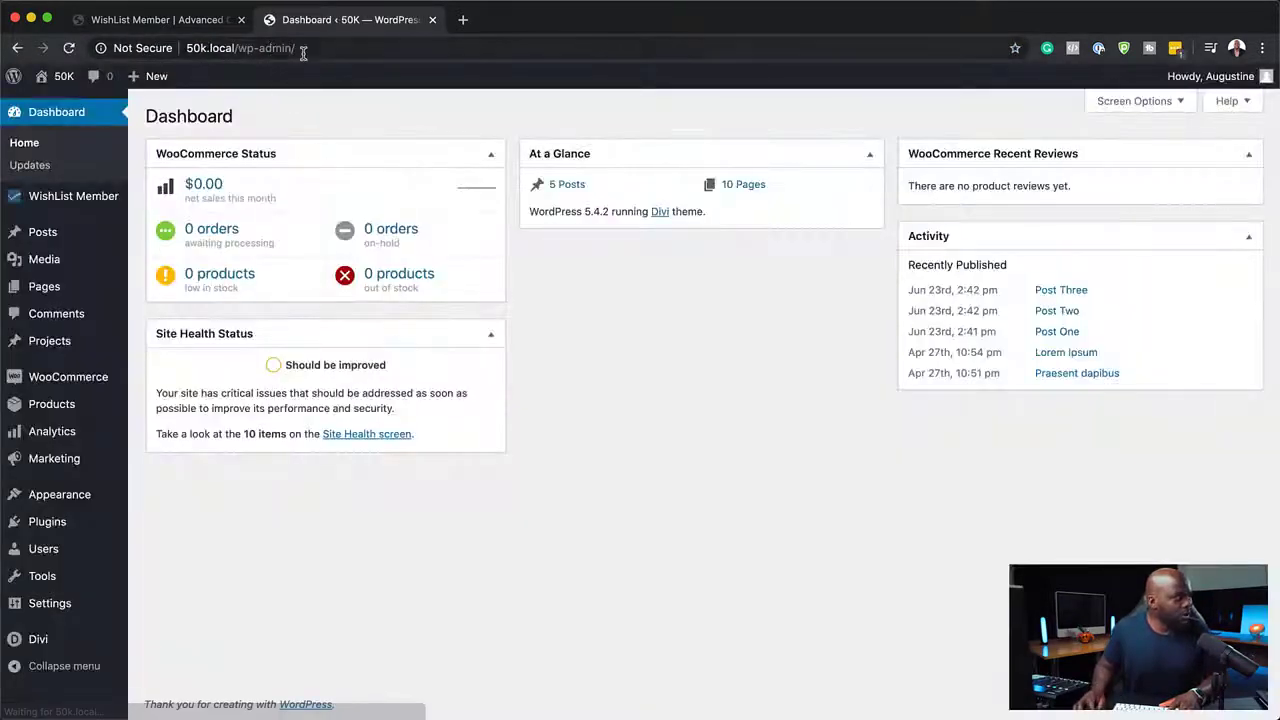
click(311, 48)
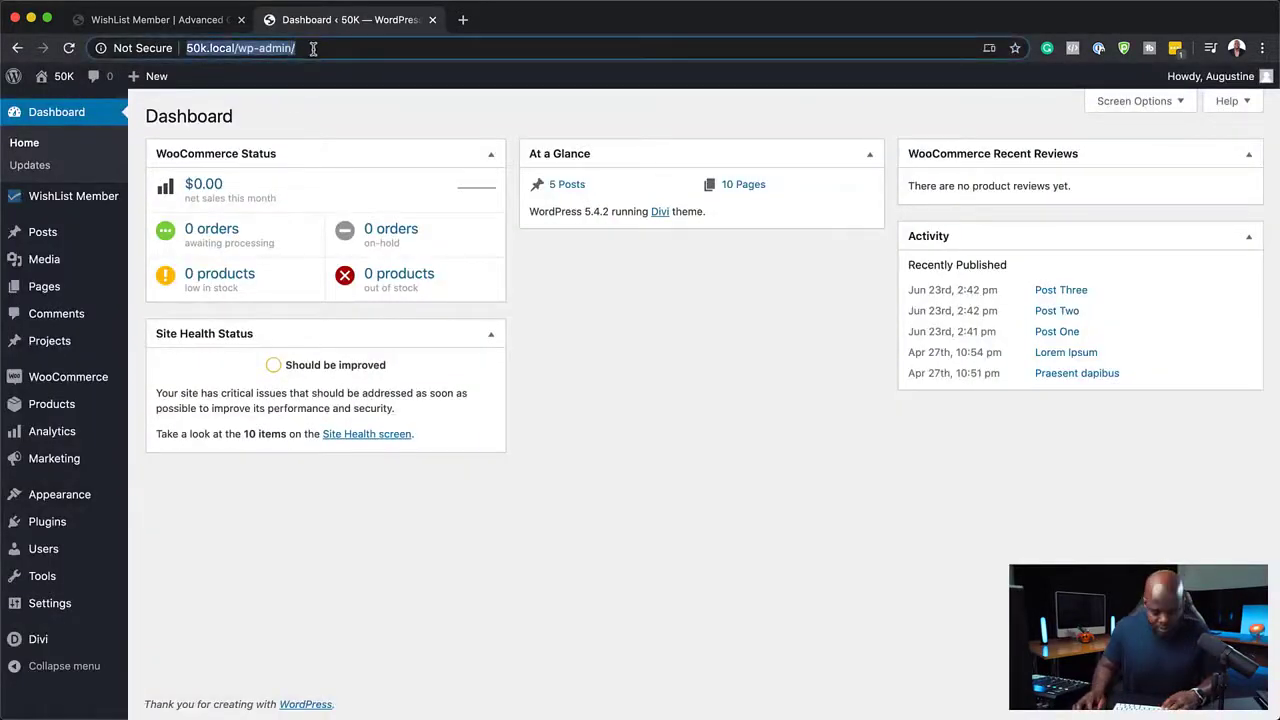
click(433, 20)
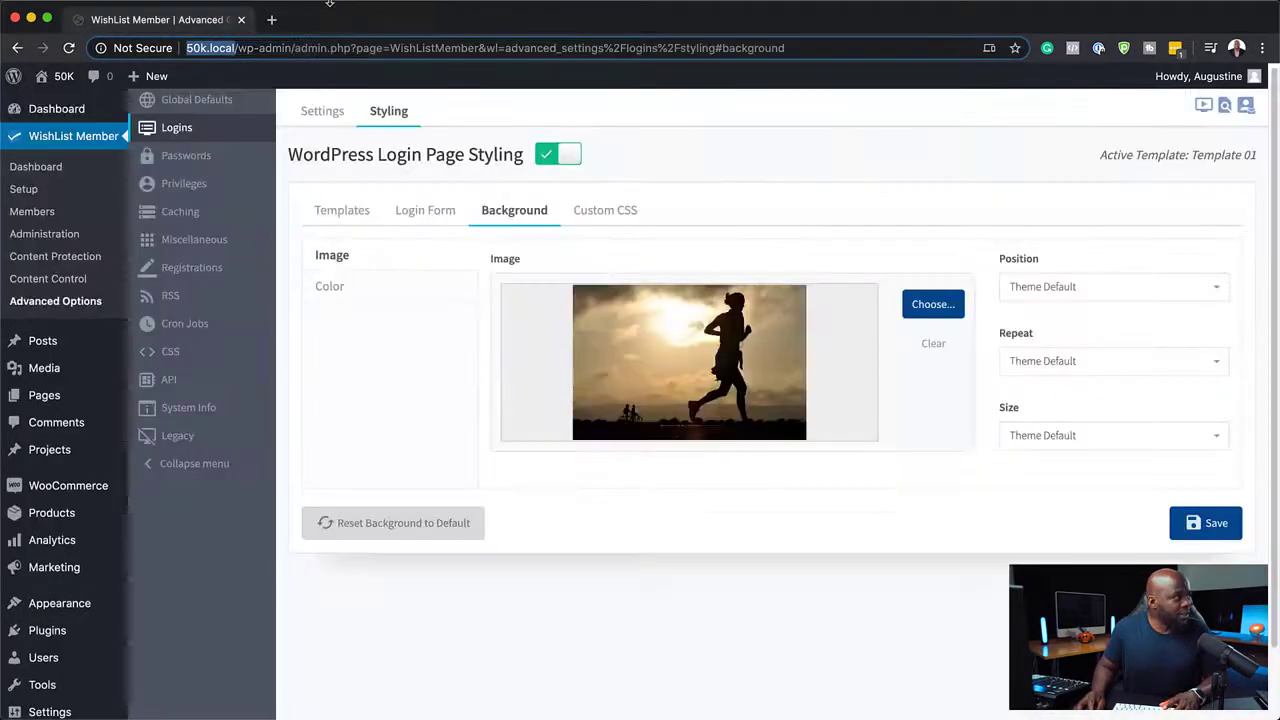
Open 50k in a new incognito window to preview the styled login page.
click(110, 8)
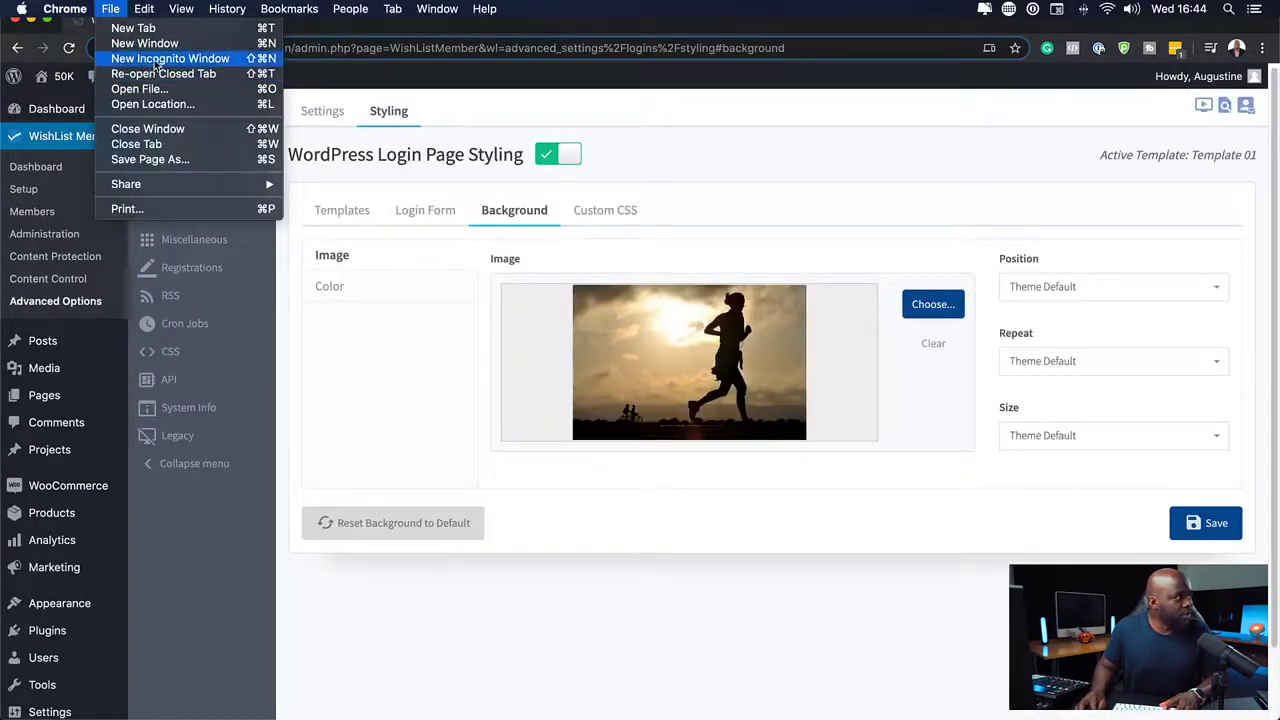
click(155, 56)
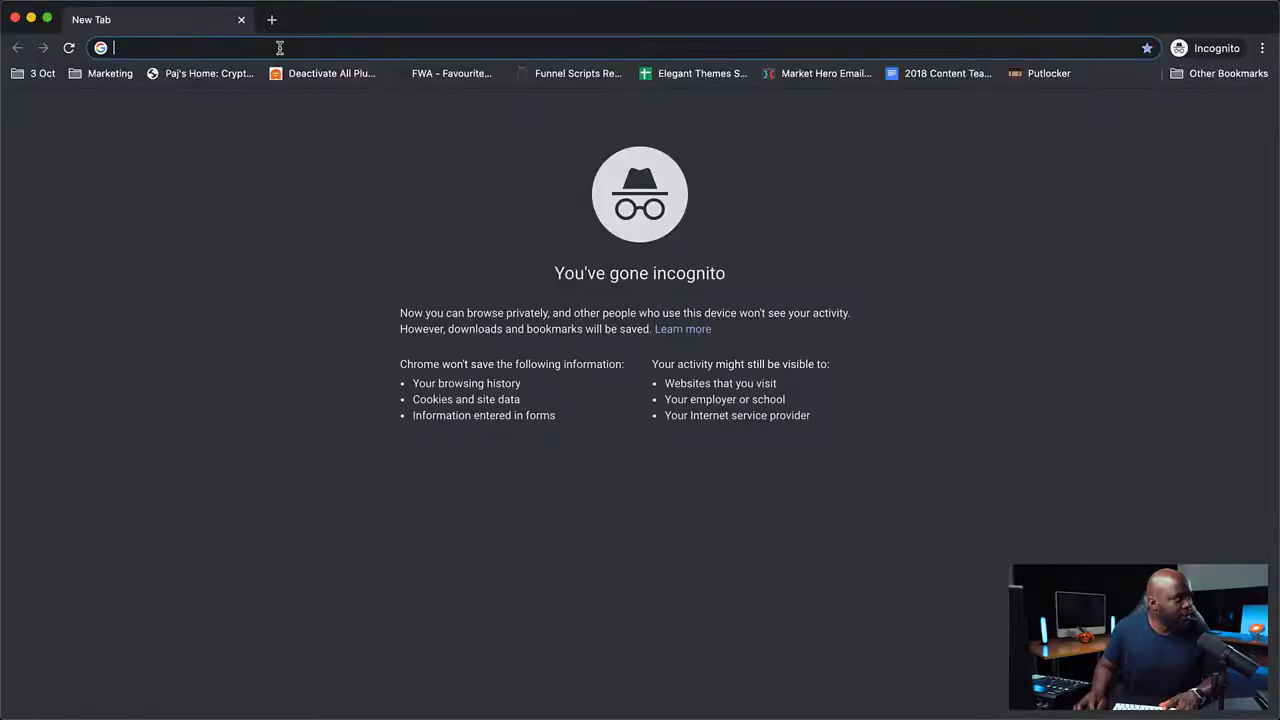
text(50k.local/wp-admin/)
key(Return)
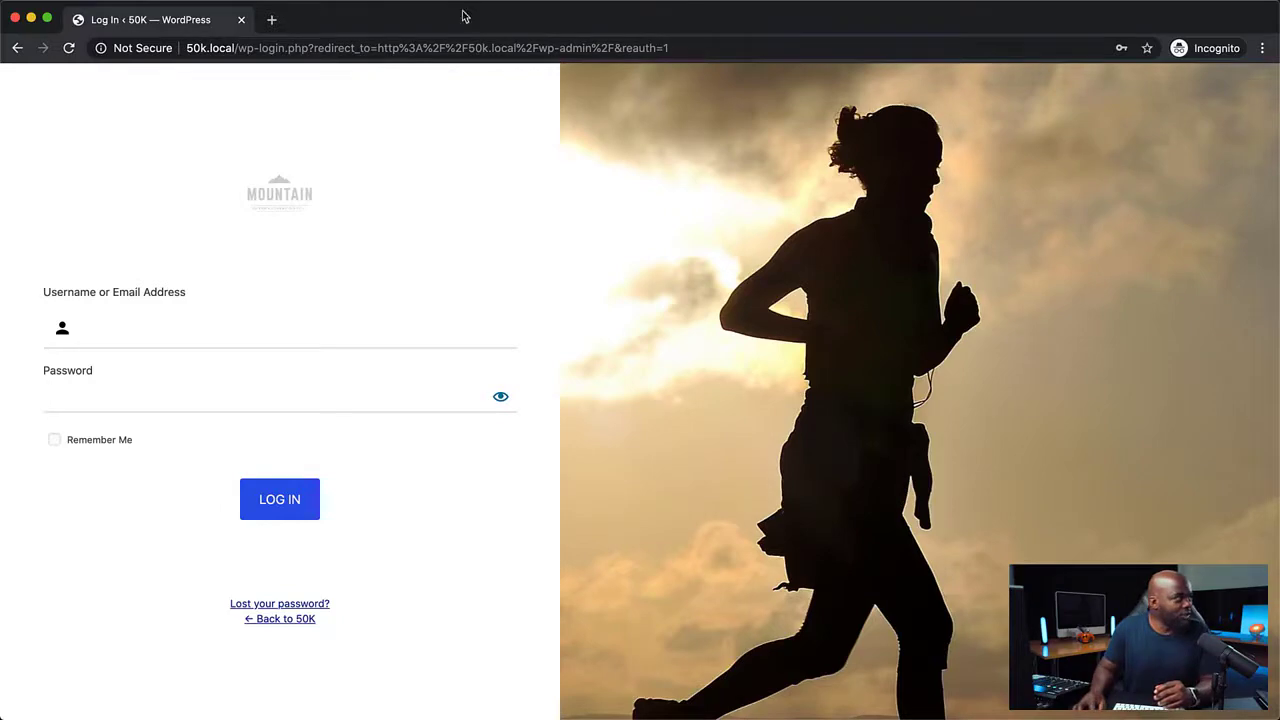
drag(483, 24, 610, 718)
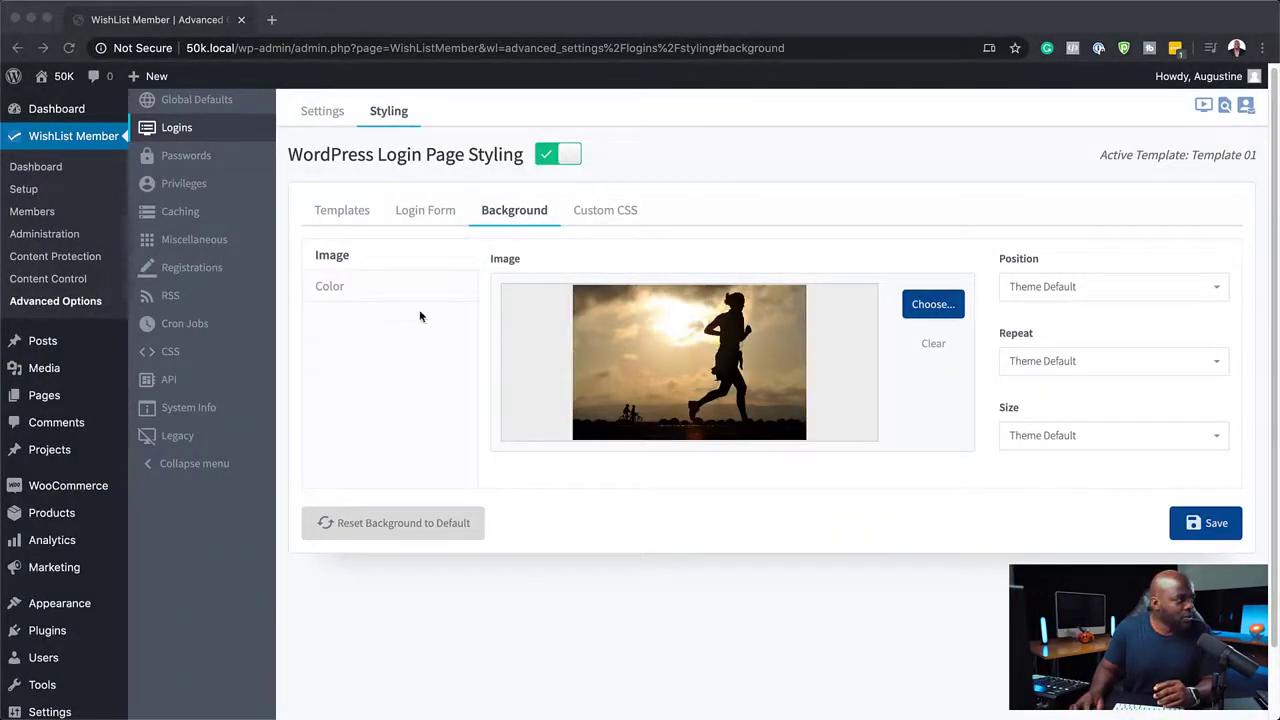
Set the login page background color to rgba(245, 245, 245, 1) and save the background settings.
click(345, 287)
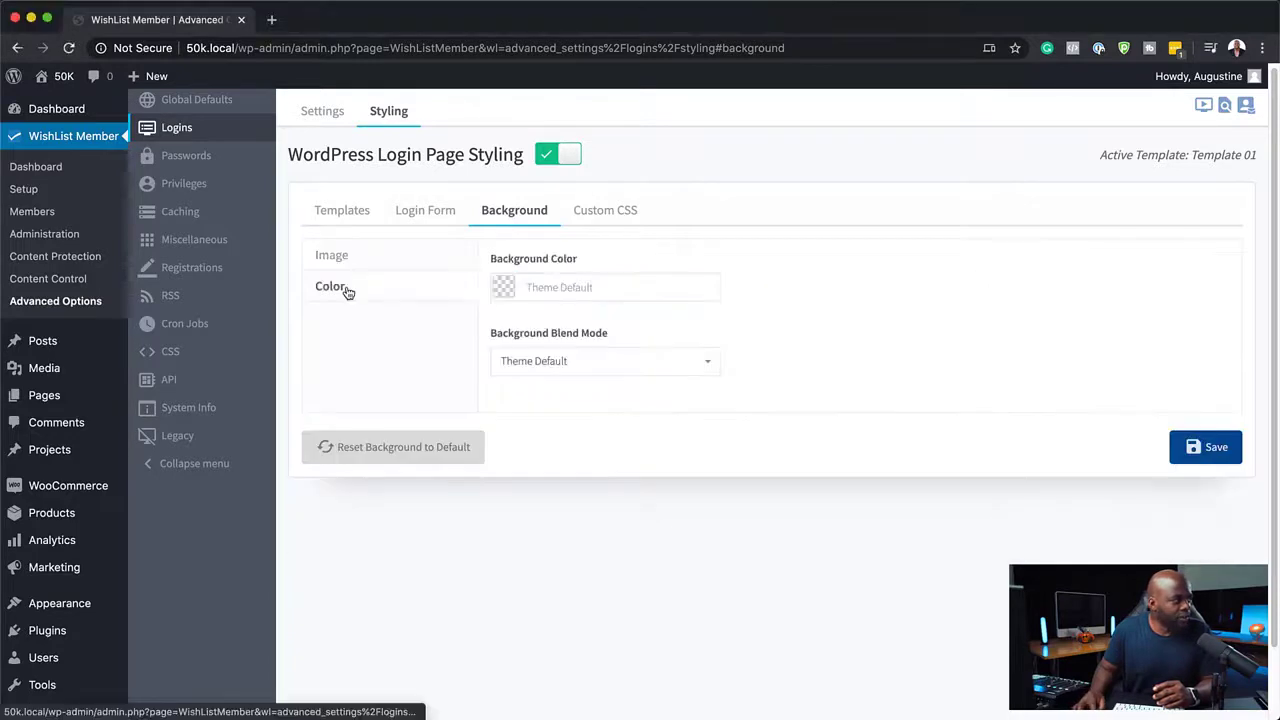
click(502, 286)
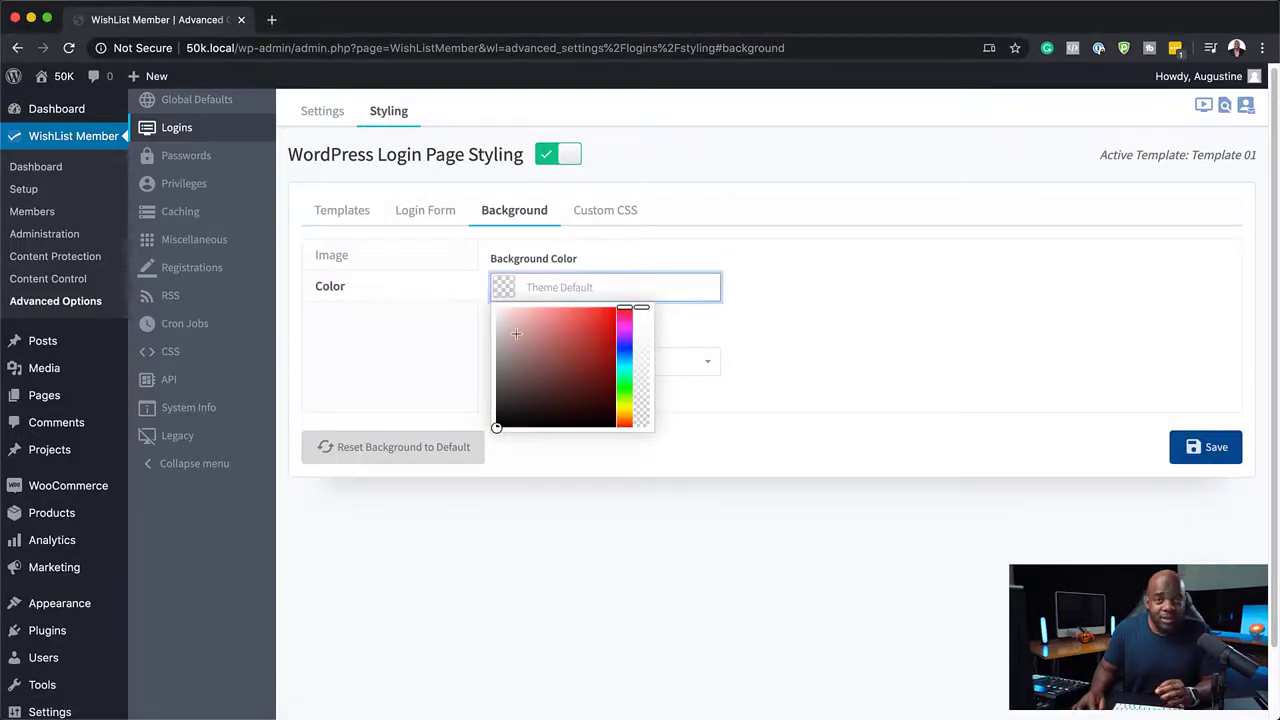
click(499, 313)
drag(496, 308, 496, 311)
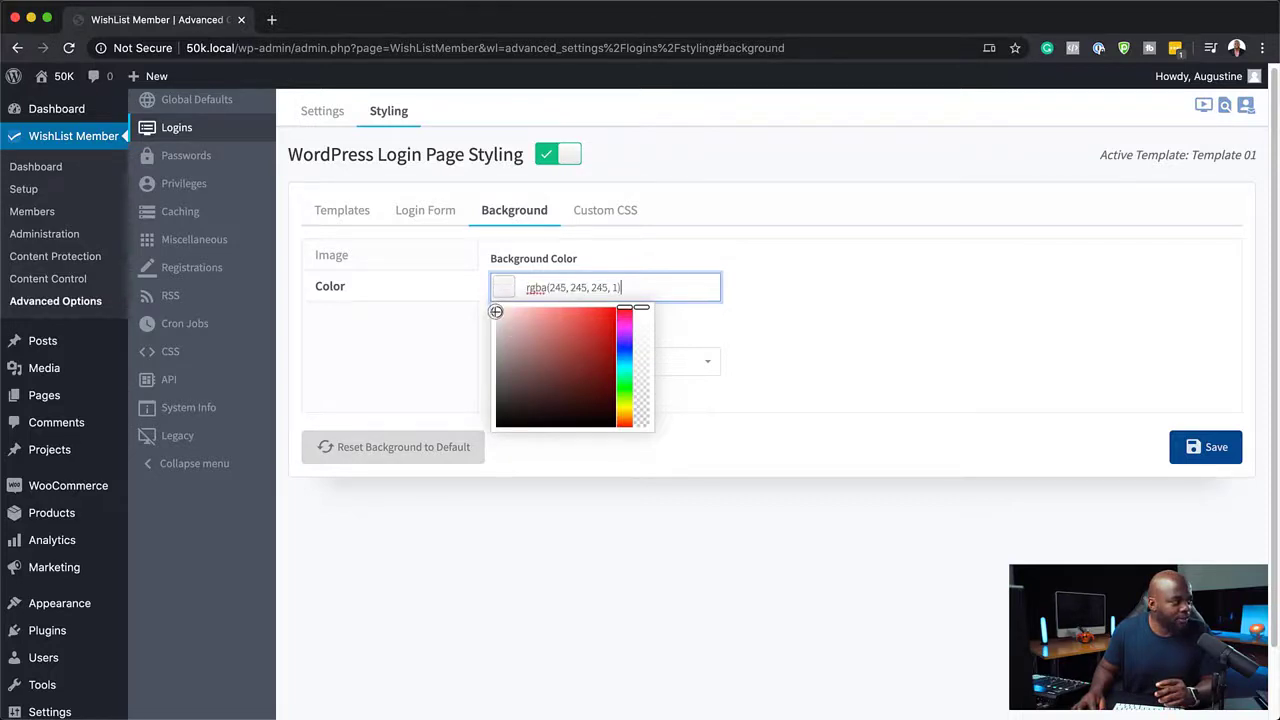
click(768, 419)
click(583, 363)
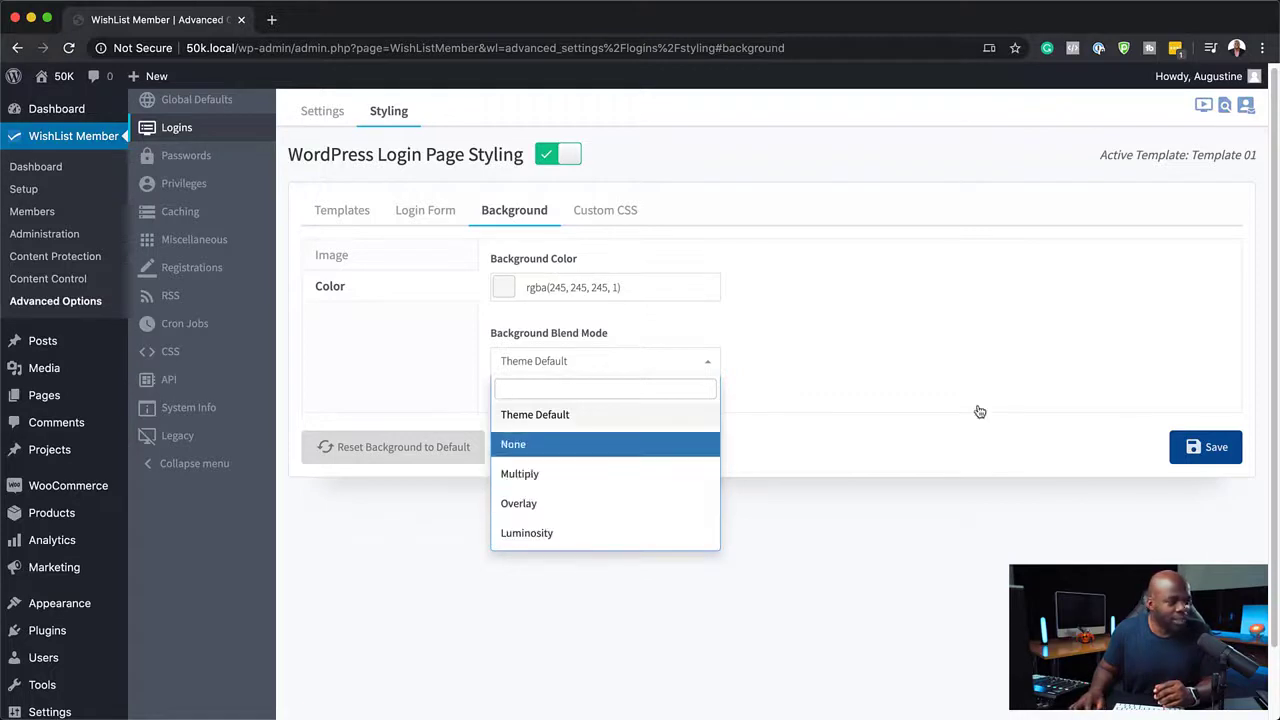
click(1217, 447)
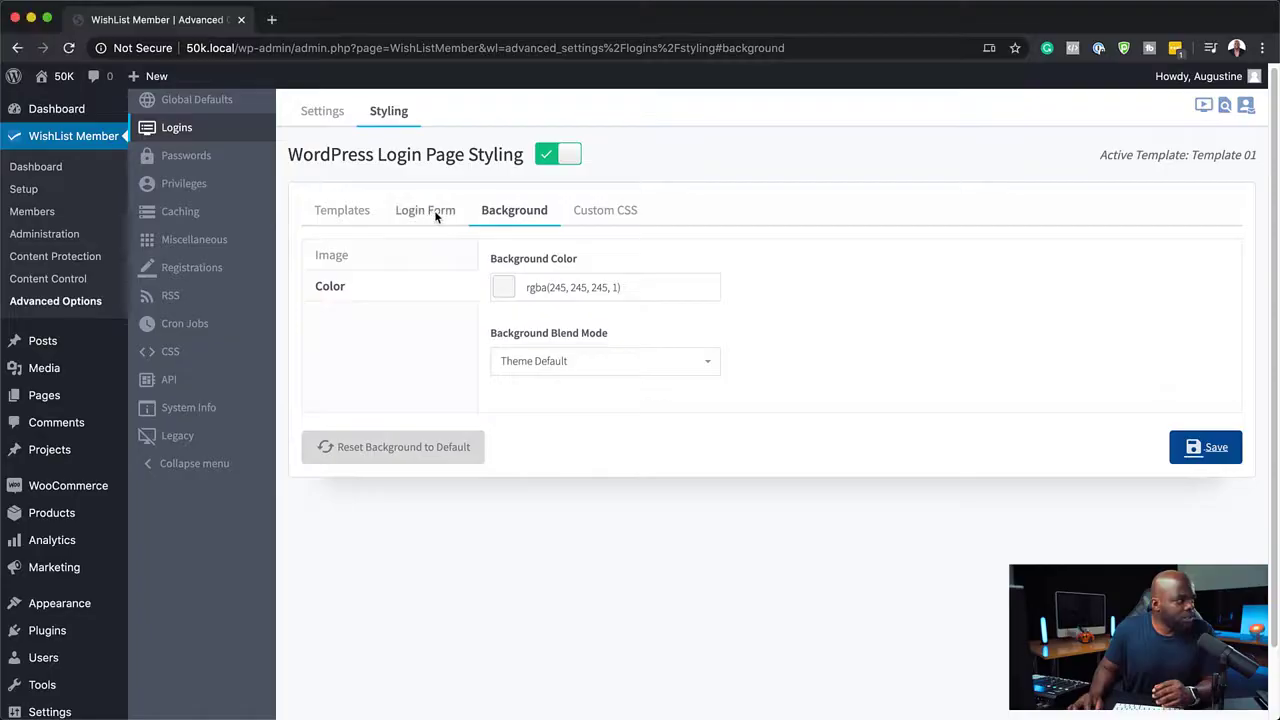
Set the login button's border thickness to 2 px and save the login form settings.
click(436, 215)
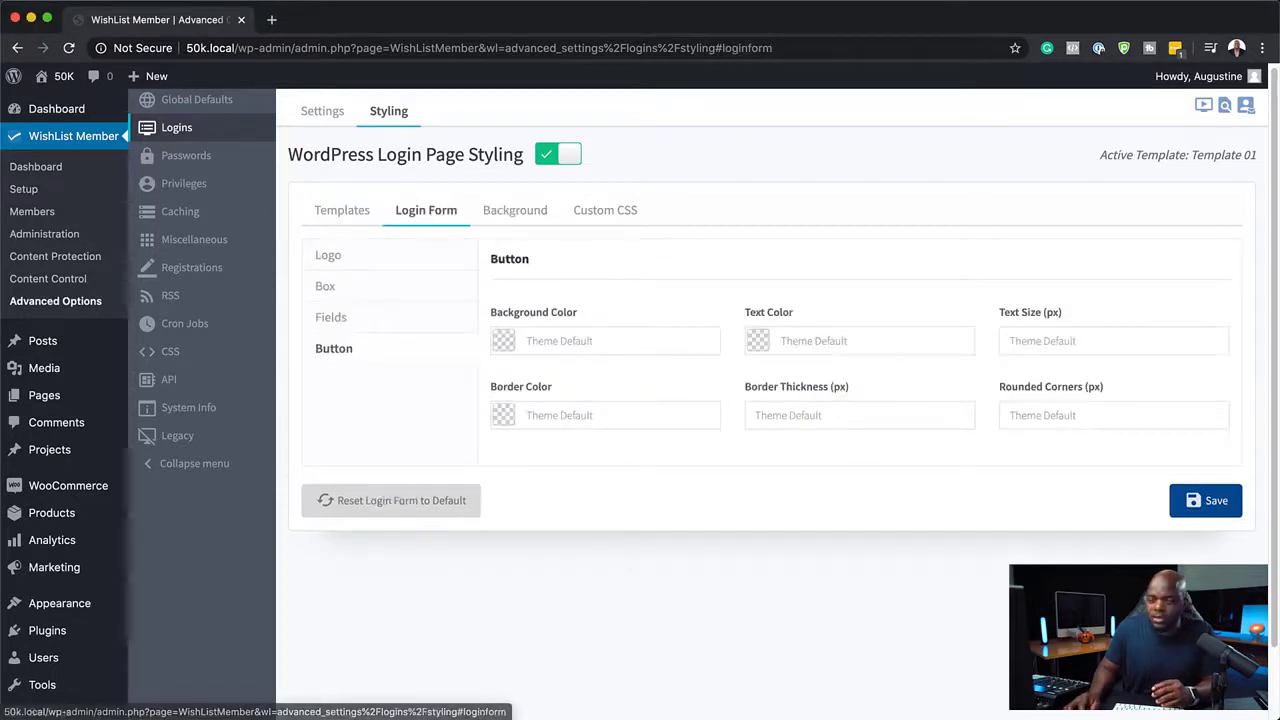
click(853, 414)
click(958, 411)
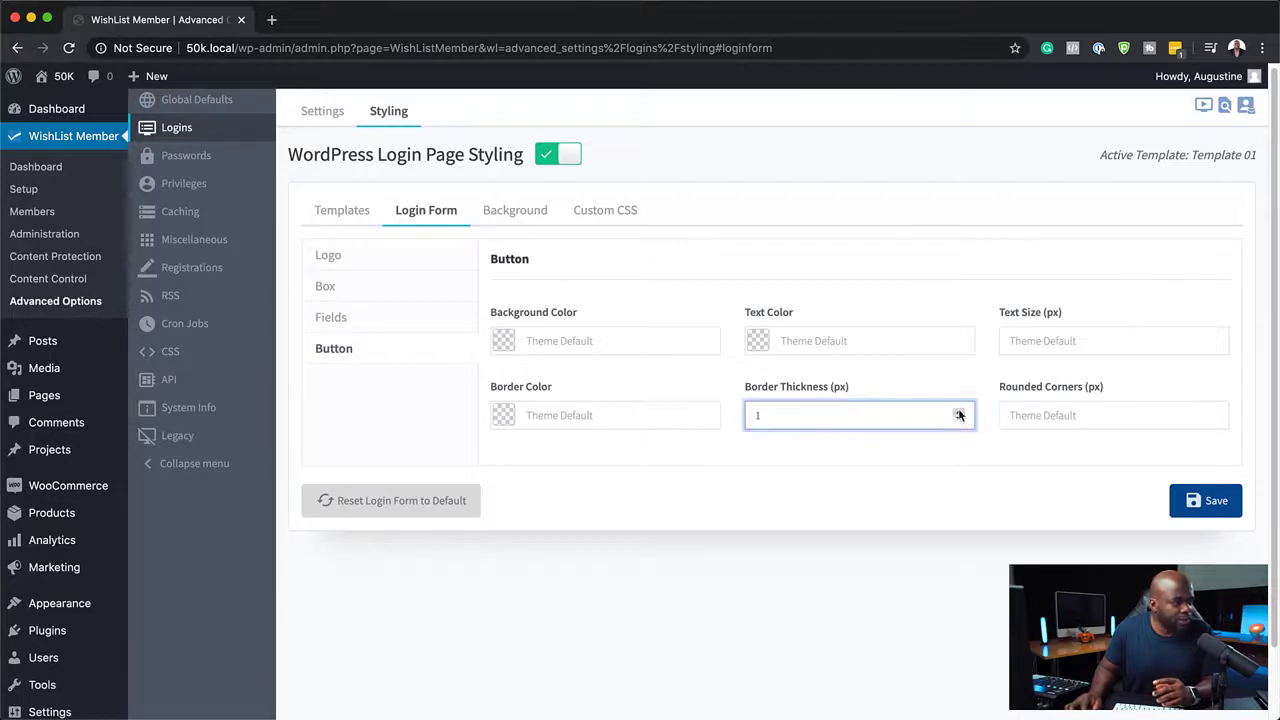
click(1212, 502)
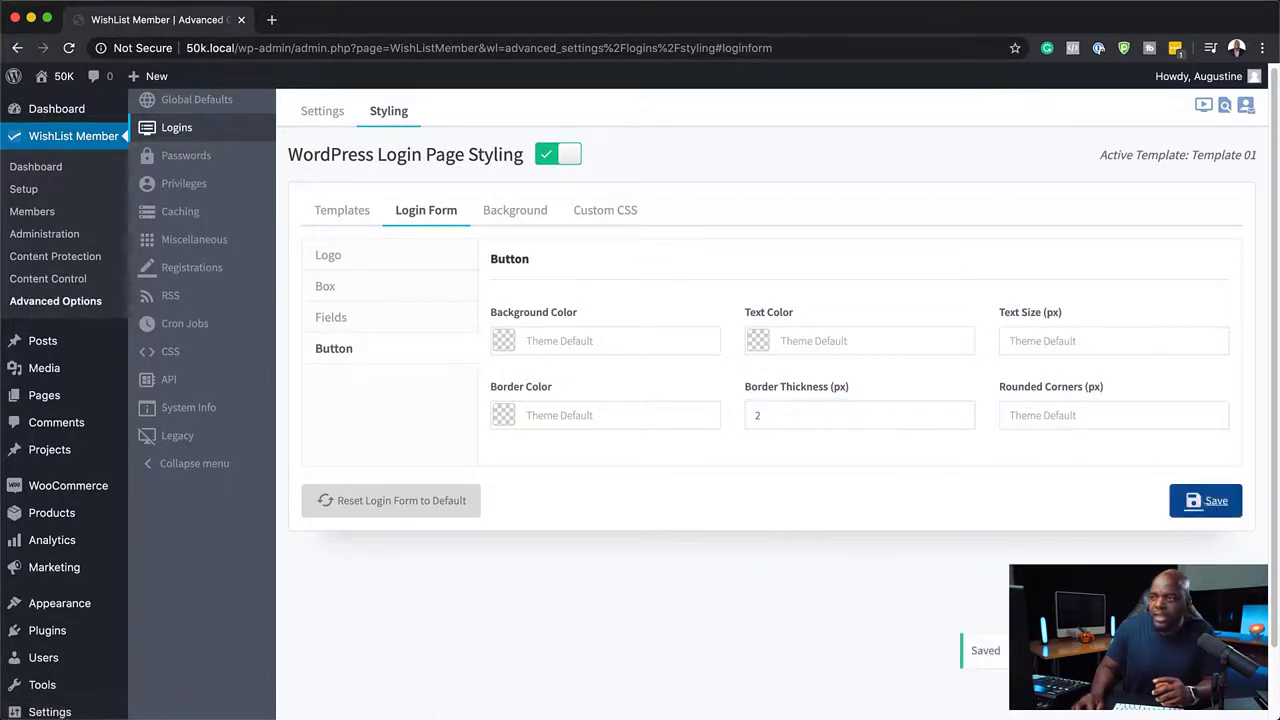
Set the login button's text color to rgba(56, 56, 56, 1).
key(super+Tab)
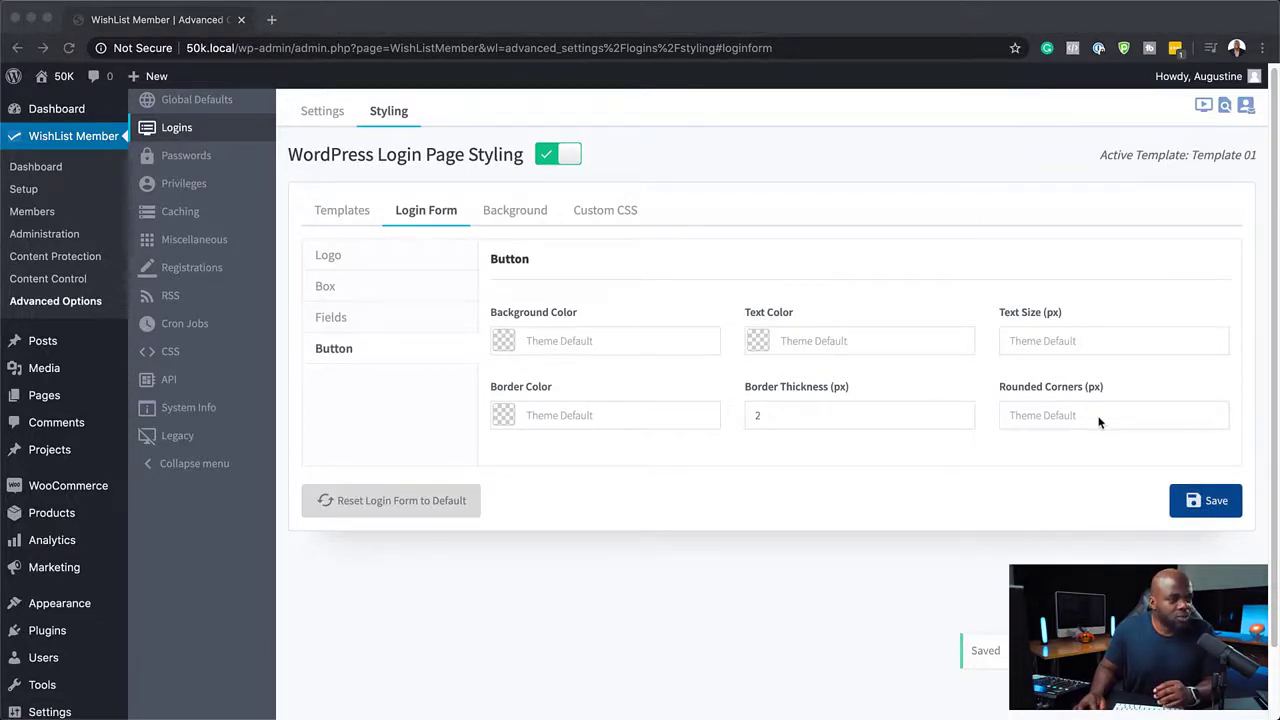
click(752, 342)
click(754, 449)
drag(754, 449, 740, 457)
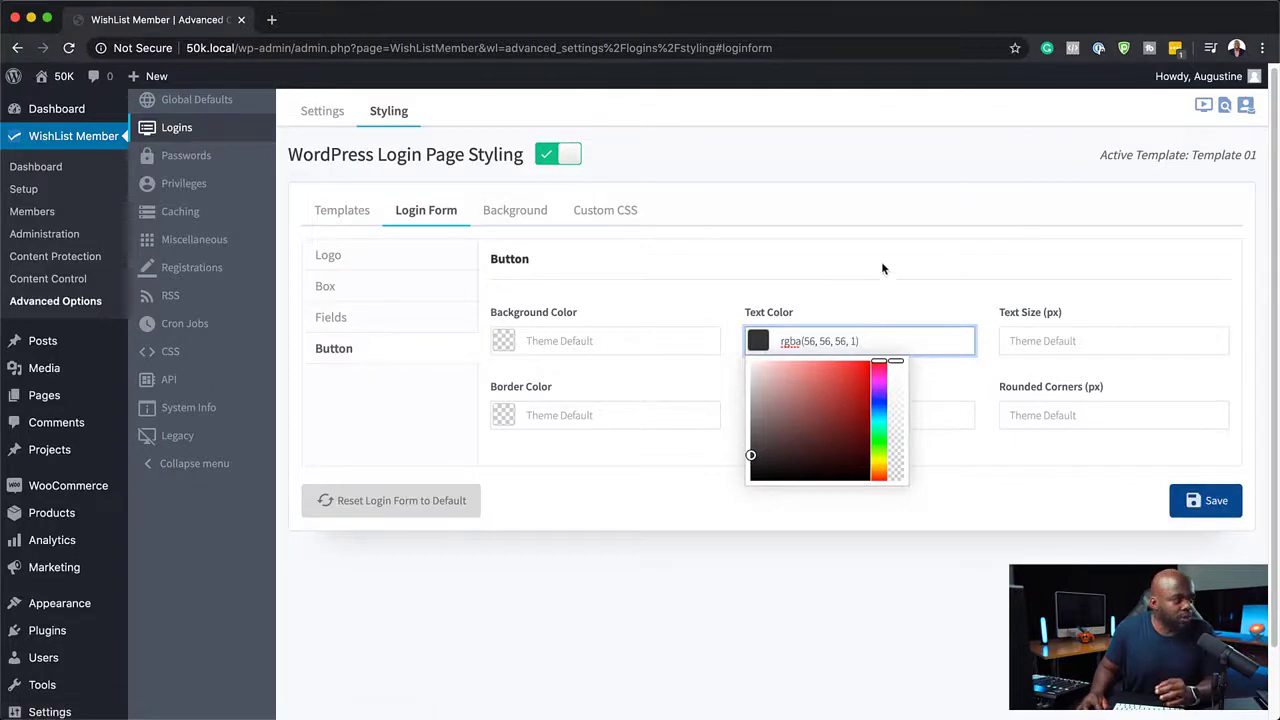
click(717, 316)
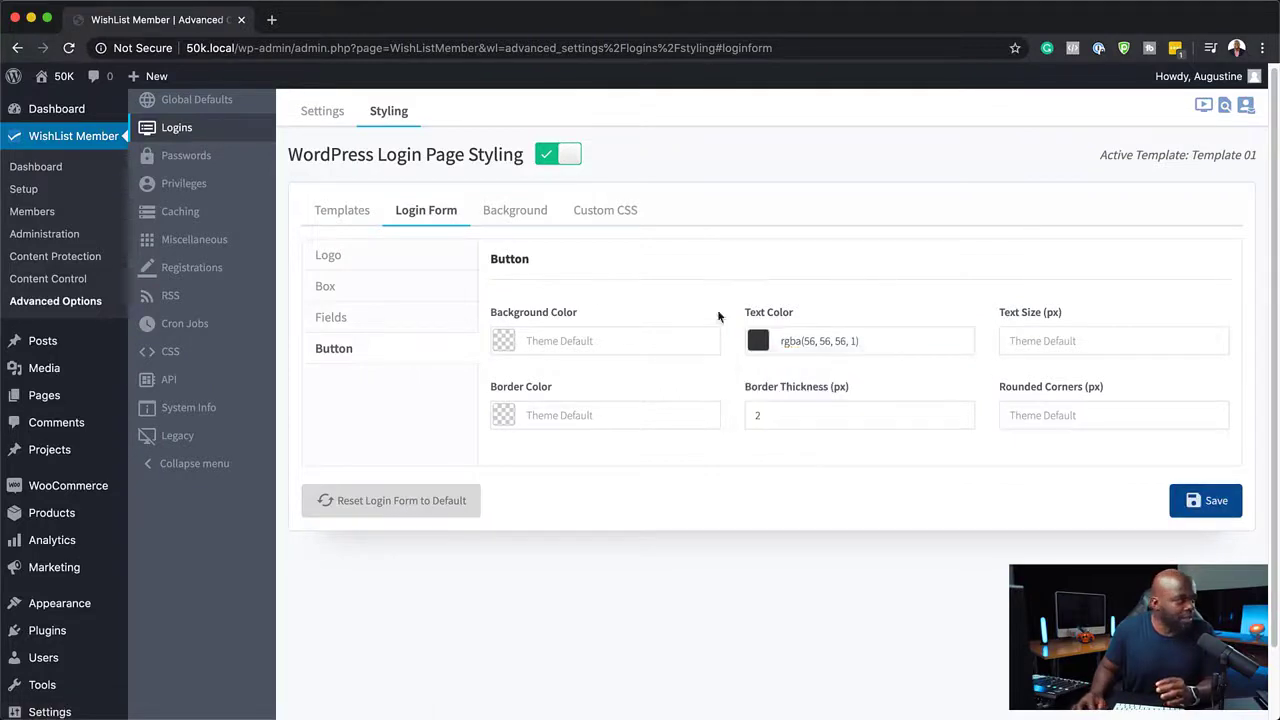
Set the login button's background color to rgba(31, 29, 71, 1) and border color to rgba(148, 148, 148, 1), then save.
click(503, 340)
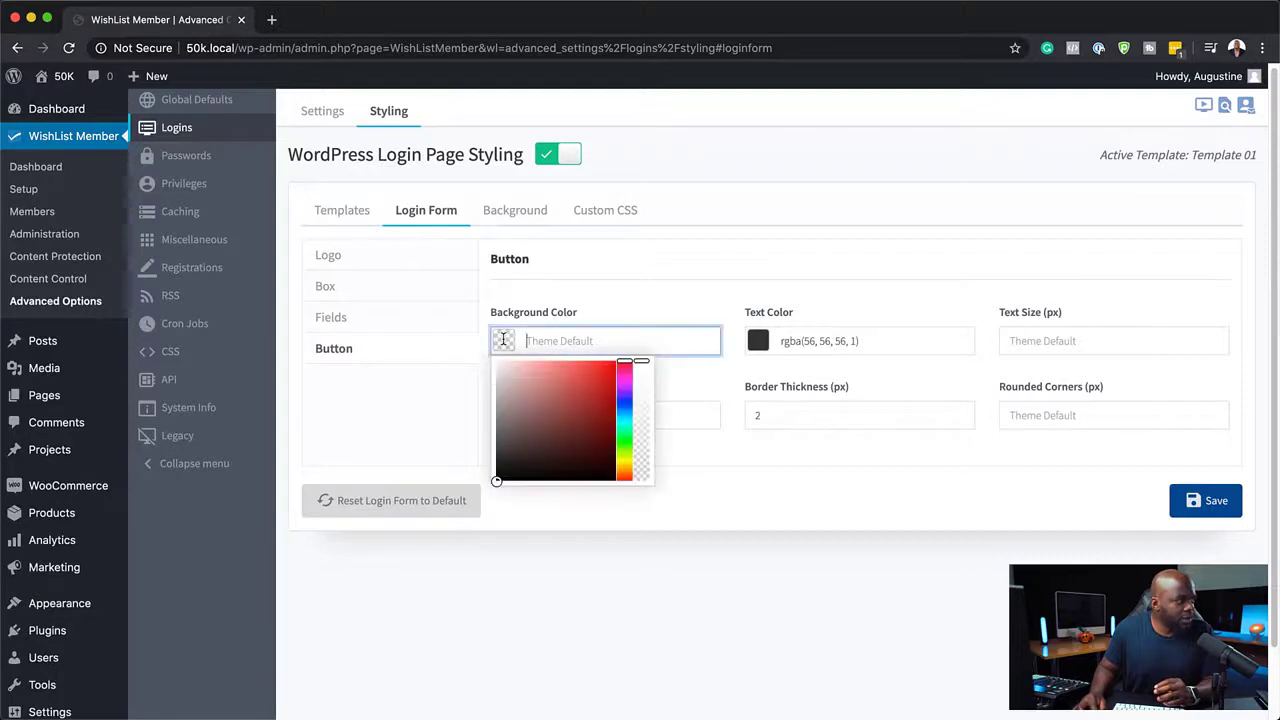
click(624, 401)
drag(572, 450, 566, 448)
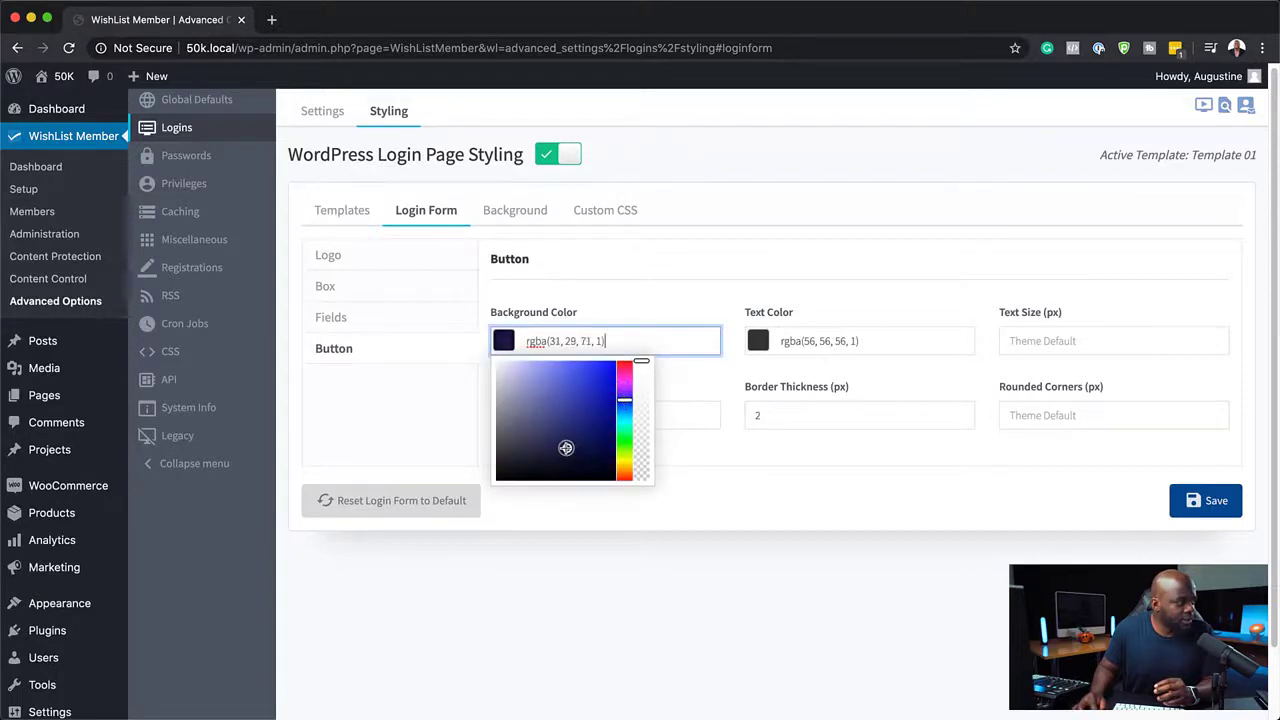
click(786, 487)
click(509, 420)
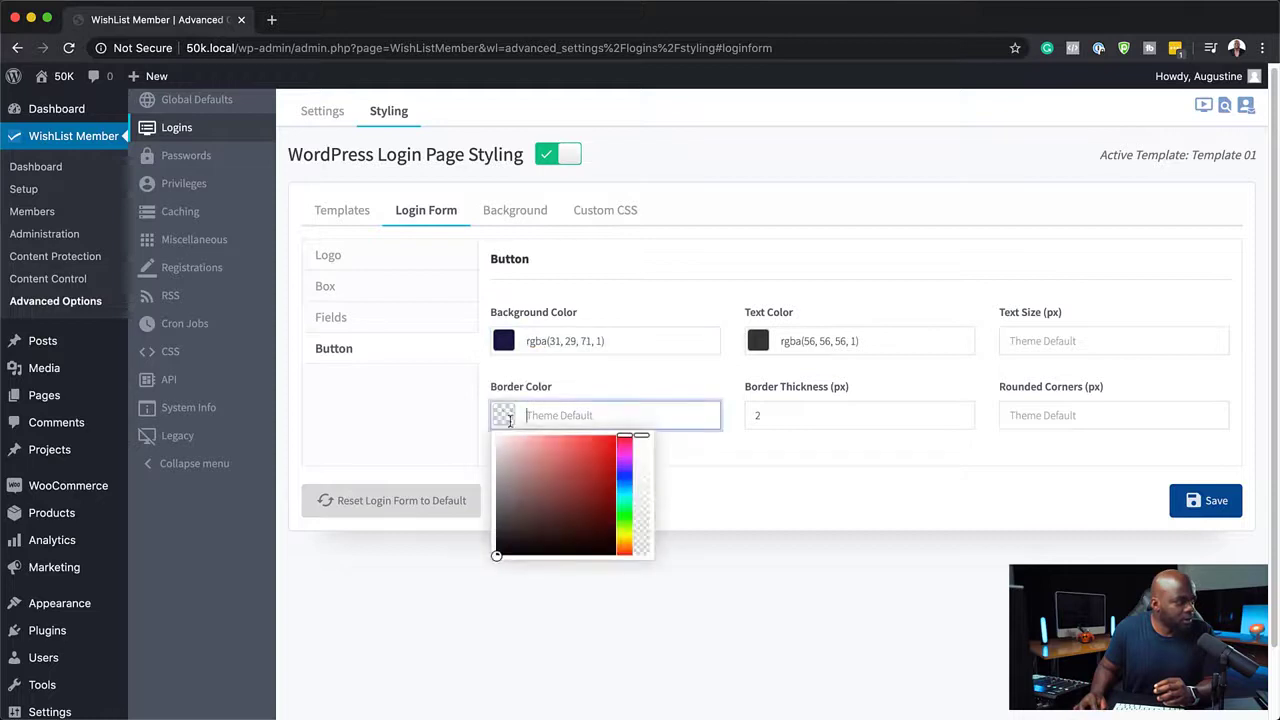
mouse_move(512, 497)
mouse_down()
mouse_move(491, 509)
mouse_move(493, 467)
mouse_move(496, 485)
mouse_up()
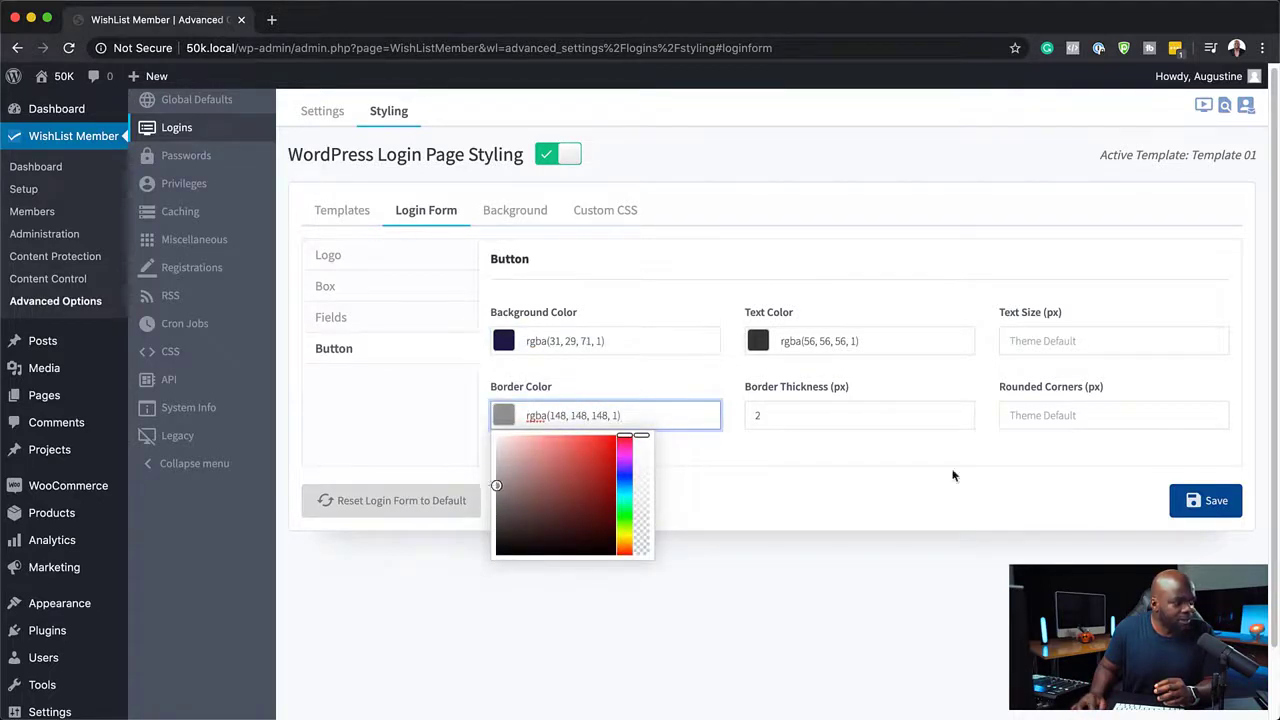
click(1208, 501)
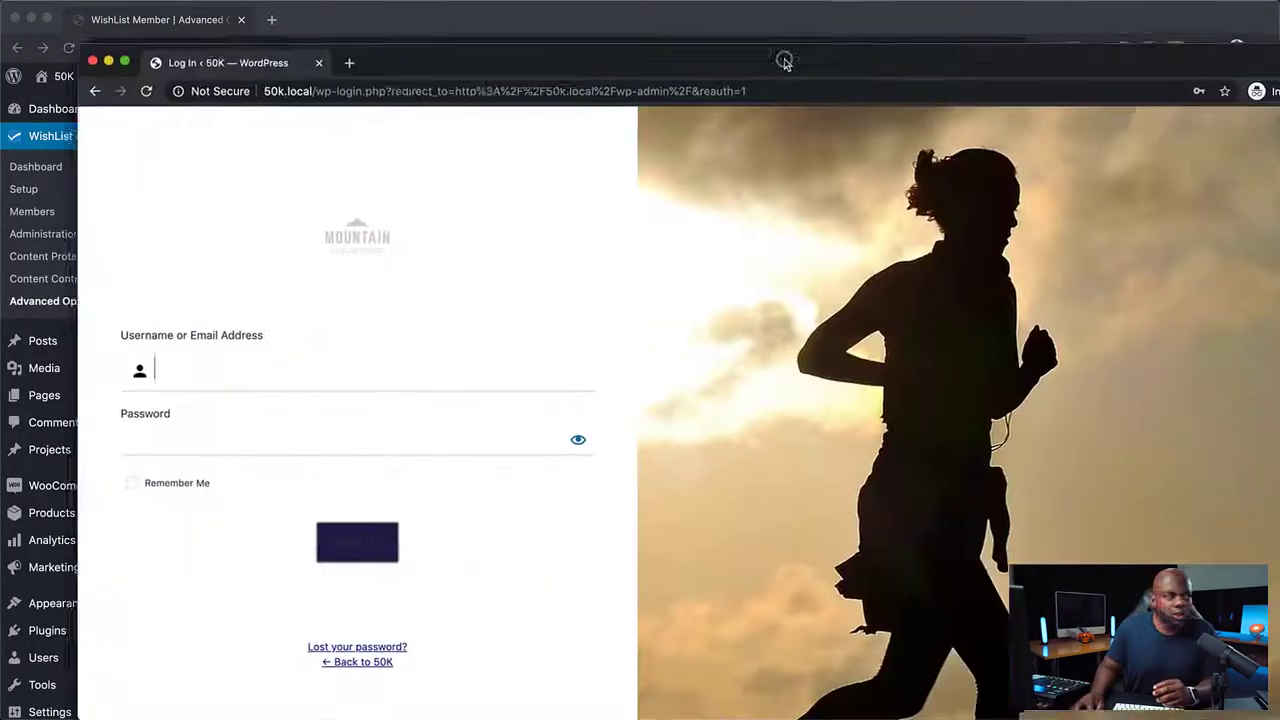
Switch to the incognito window to preview the login page, then return to the styling settings.
drag(786, 60, 709, 26)
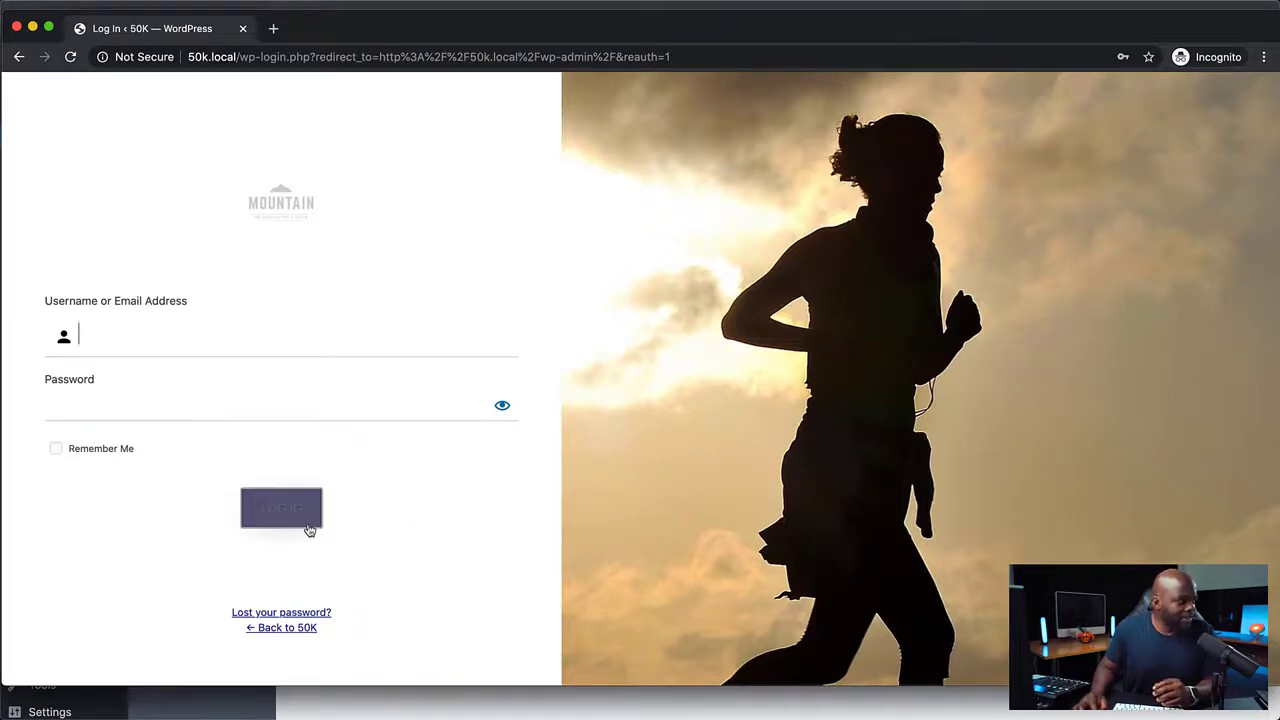
drag(462, 36, 1279, 22)
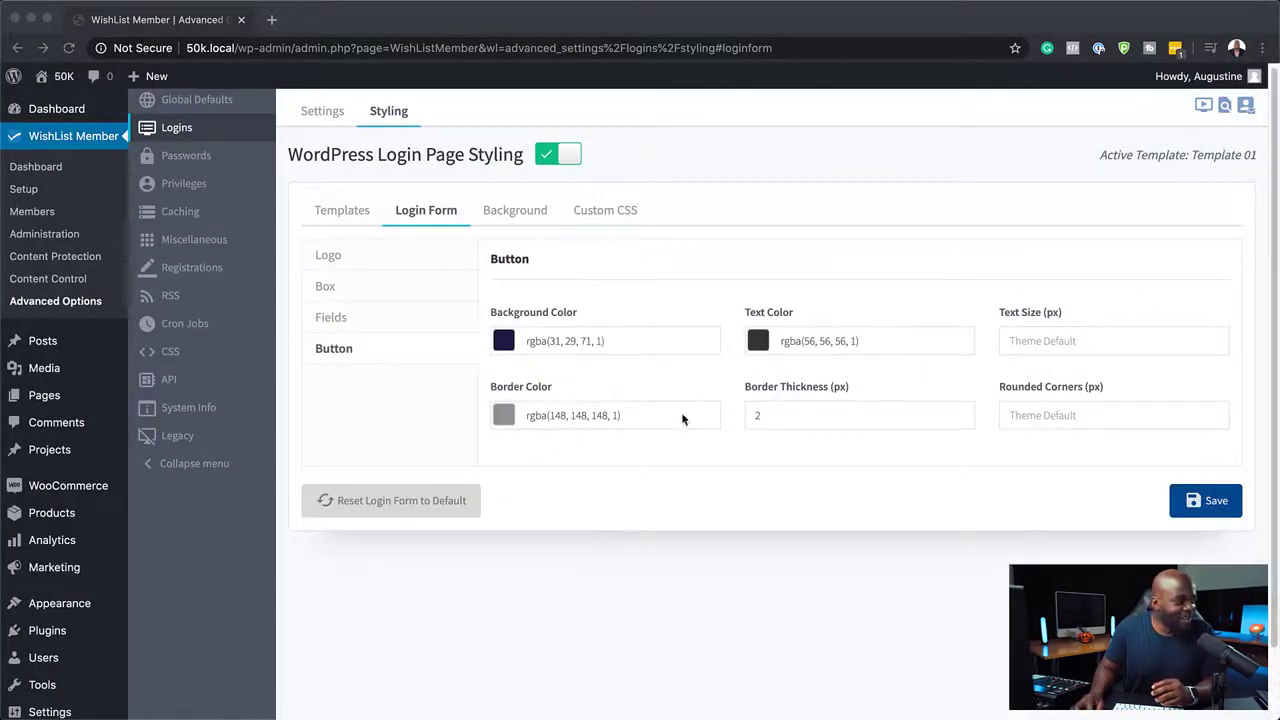
Change the login button's border color to fully transparent white, rgba(255, 255, 255, 0).
click(638, 416)
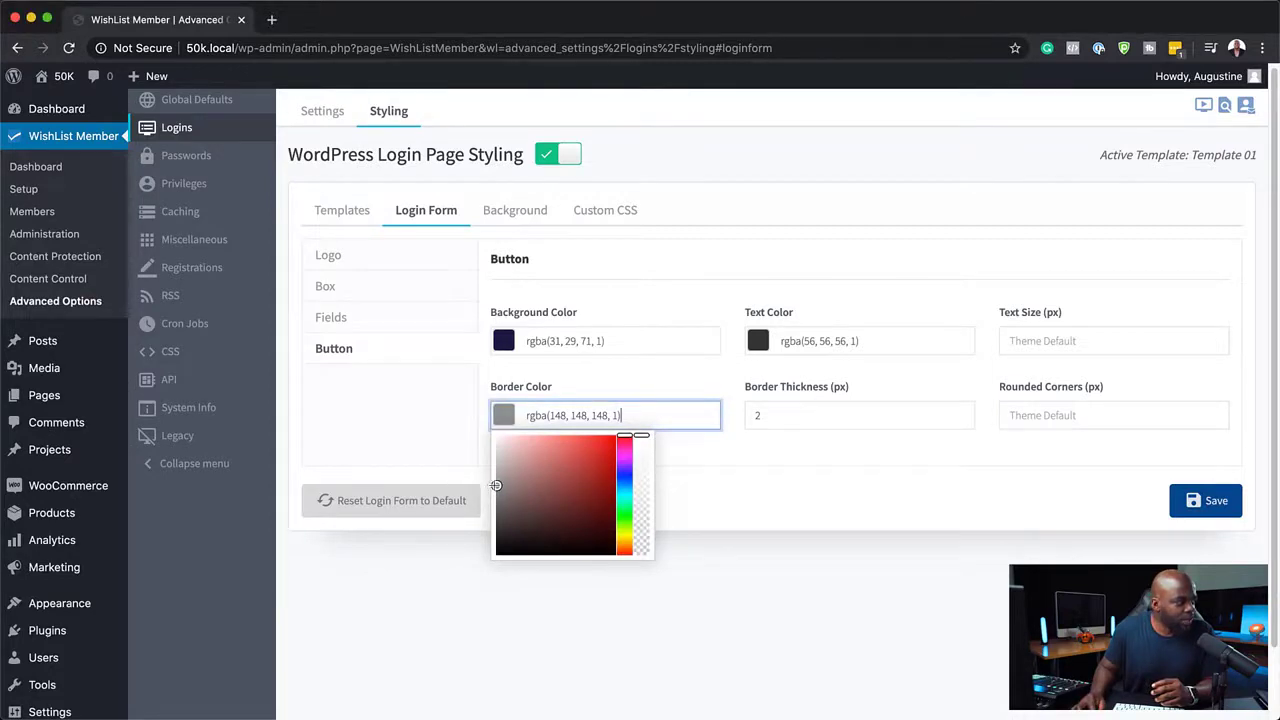
drag(498, 485, 474, 380)
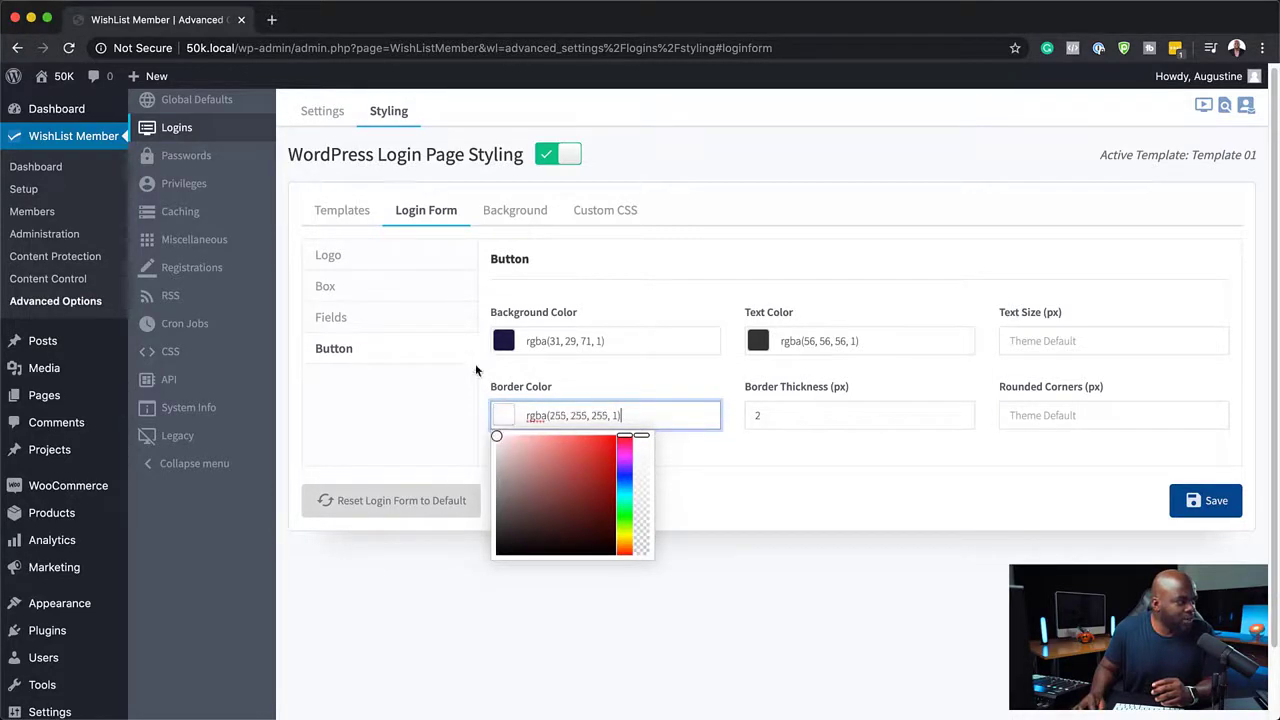
click(661, 474)
click(649, 415)
click(734, 497)
click(580, 420)
drag(641, 535, 638, 600)
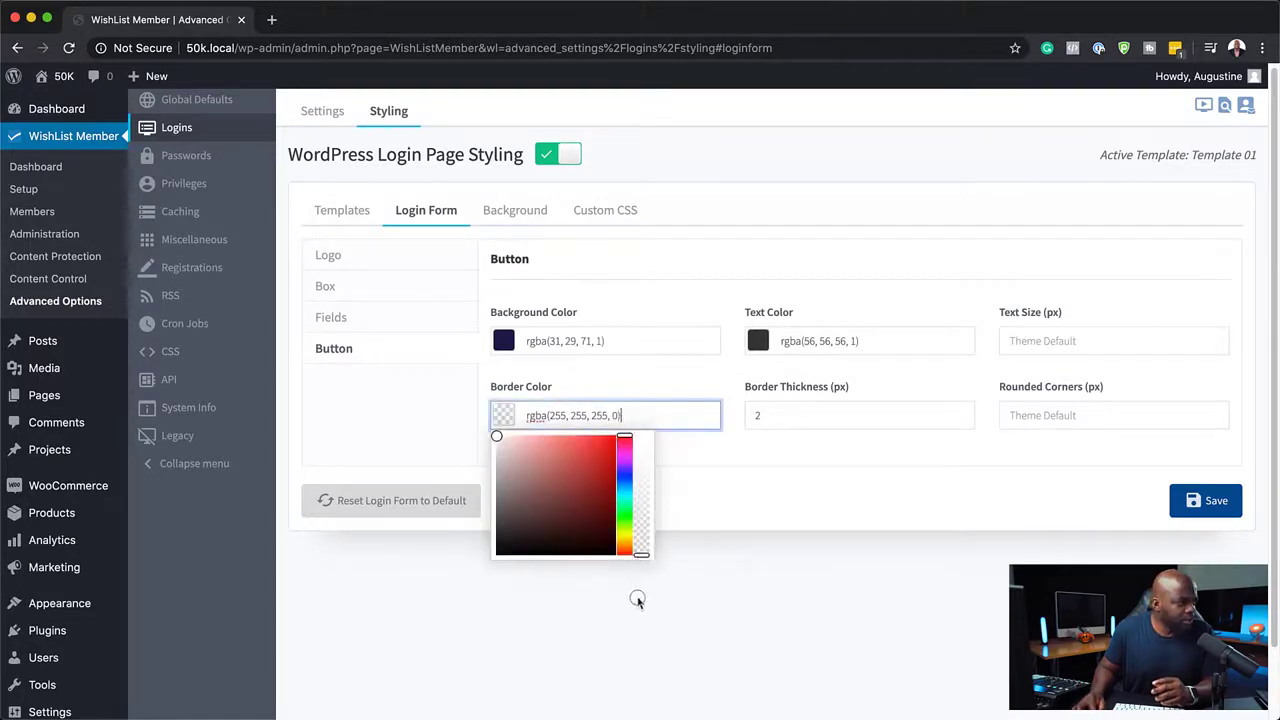
click(770, 488)
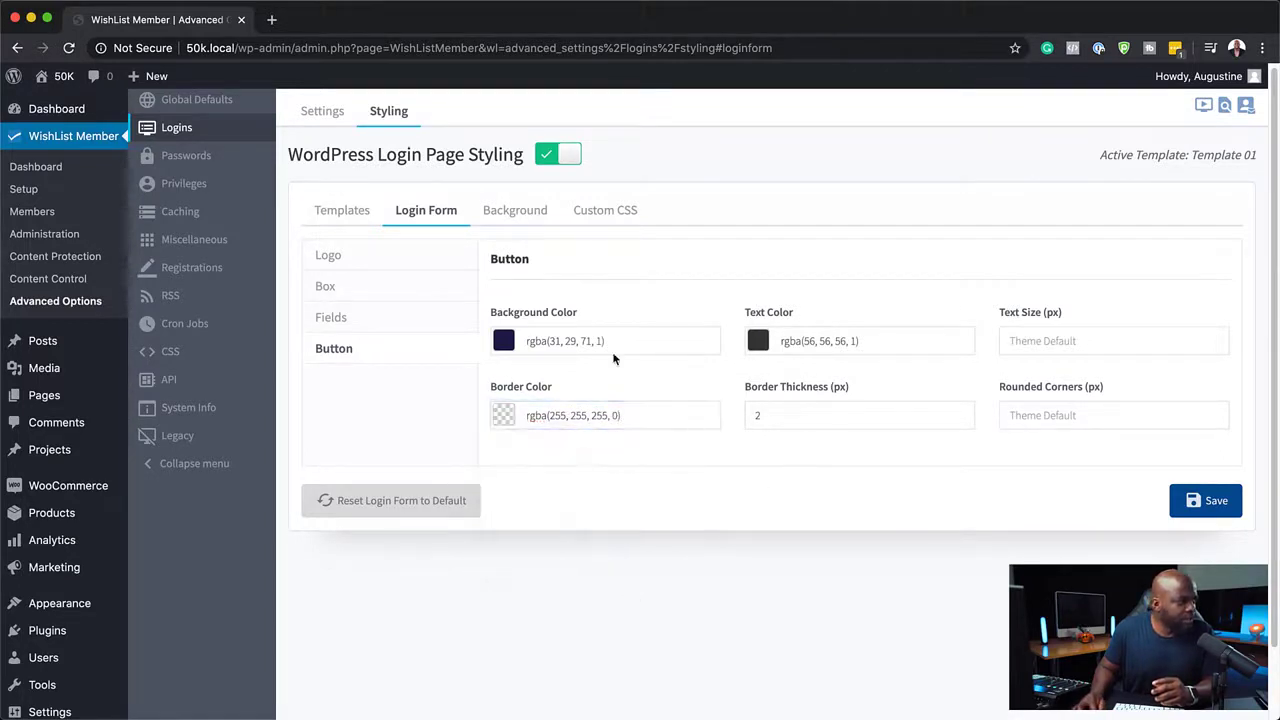
Set the login button's text color to rgba(250, 250, 250, 1) and save the login form settings.
click(758, 341)
drag(751, 451, 729, 364)
click(984, 479)
click(1210, 500)
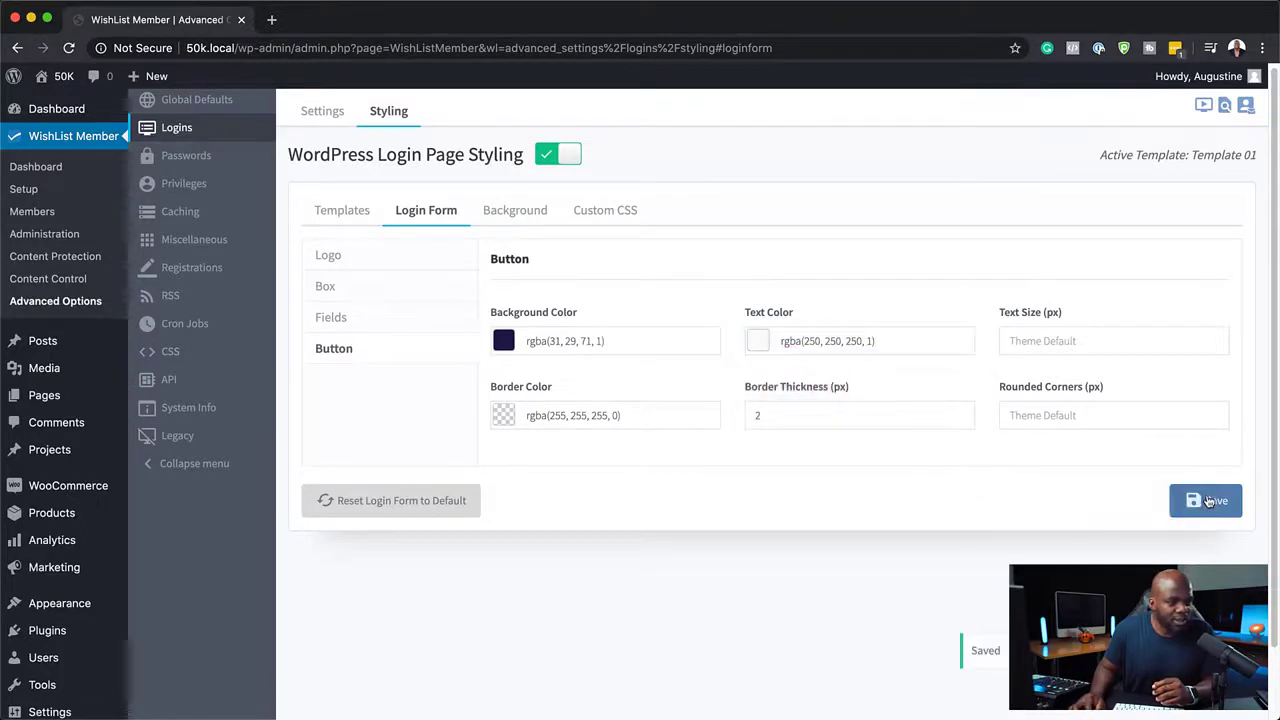
Reload the login page in the incognito window to preview the button, then return to the settings.
drag(1279, 86, 513, 6)
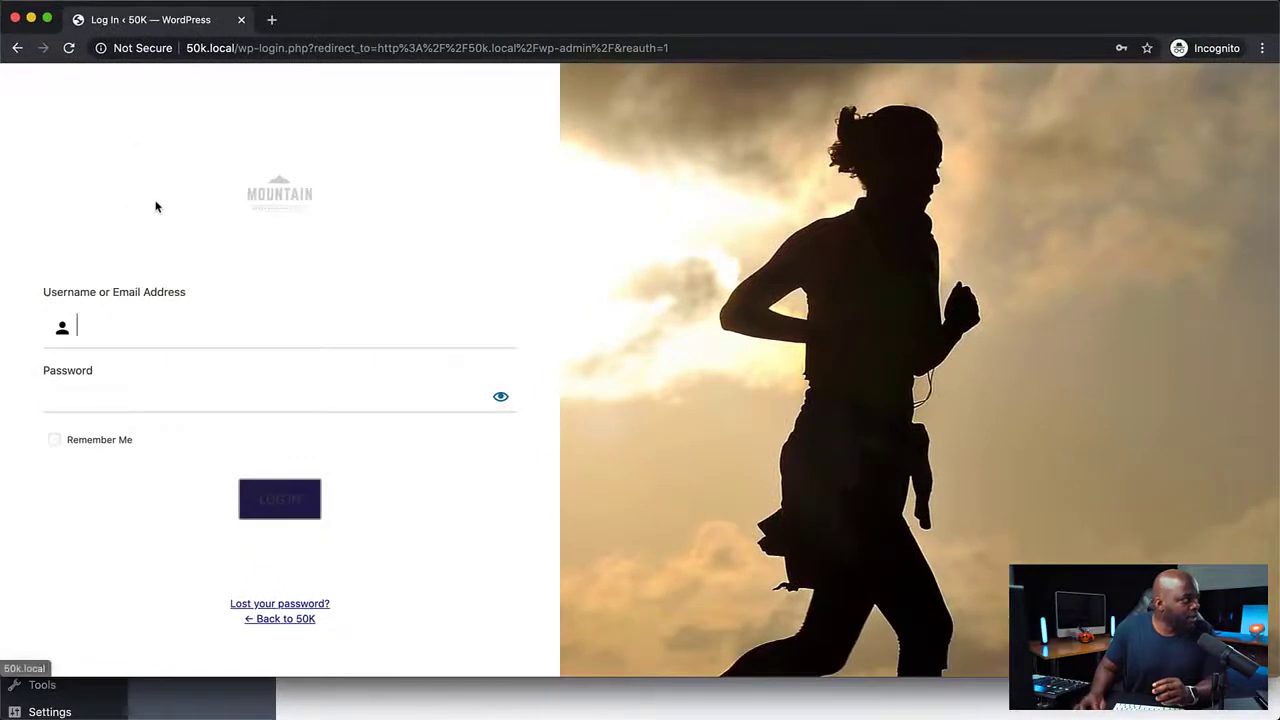
click(68, 48)
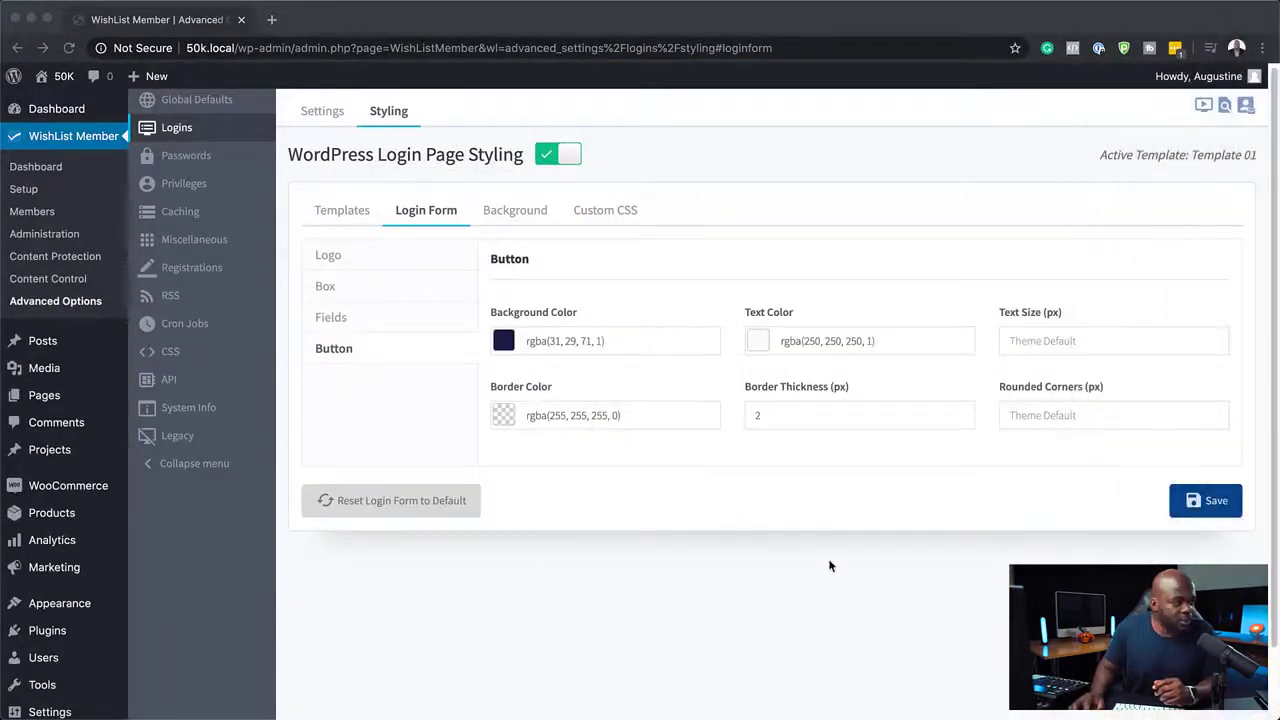
click(1062, 414)
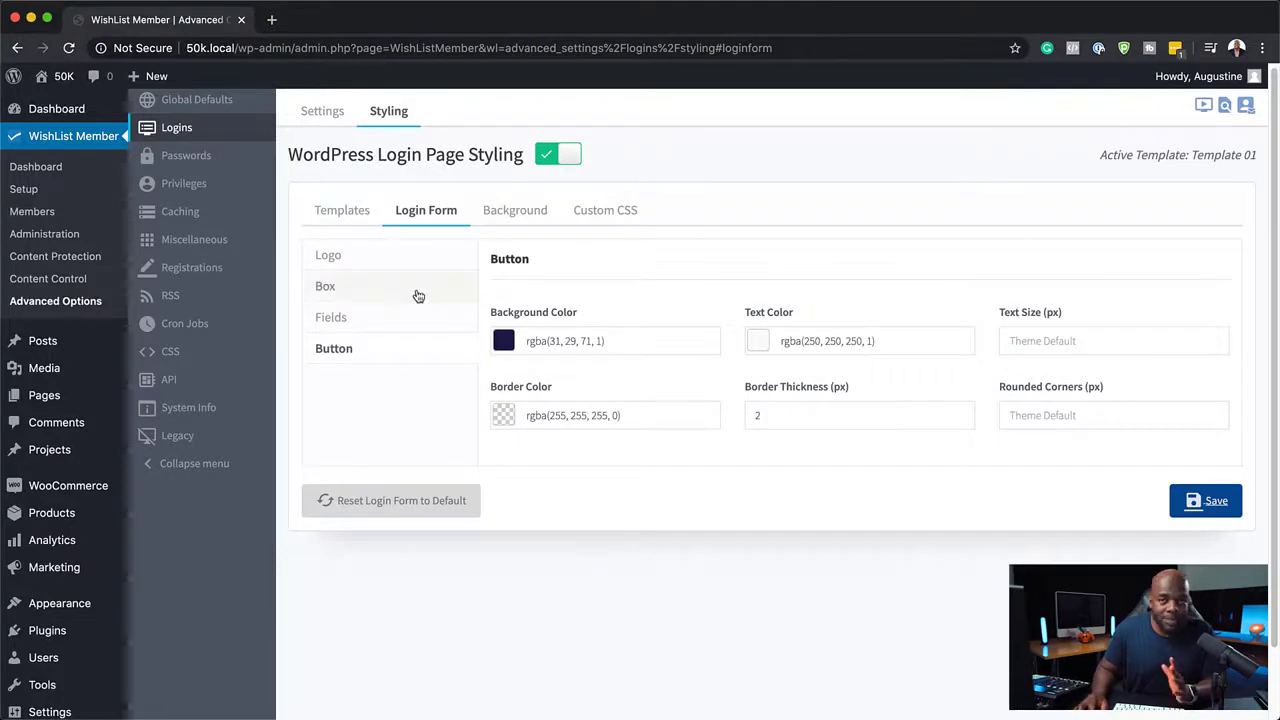
Set the login form fields' border color to rgba(237, 237, 237, 1).
click(383, 318)
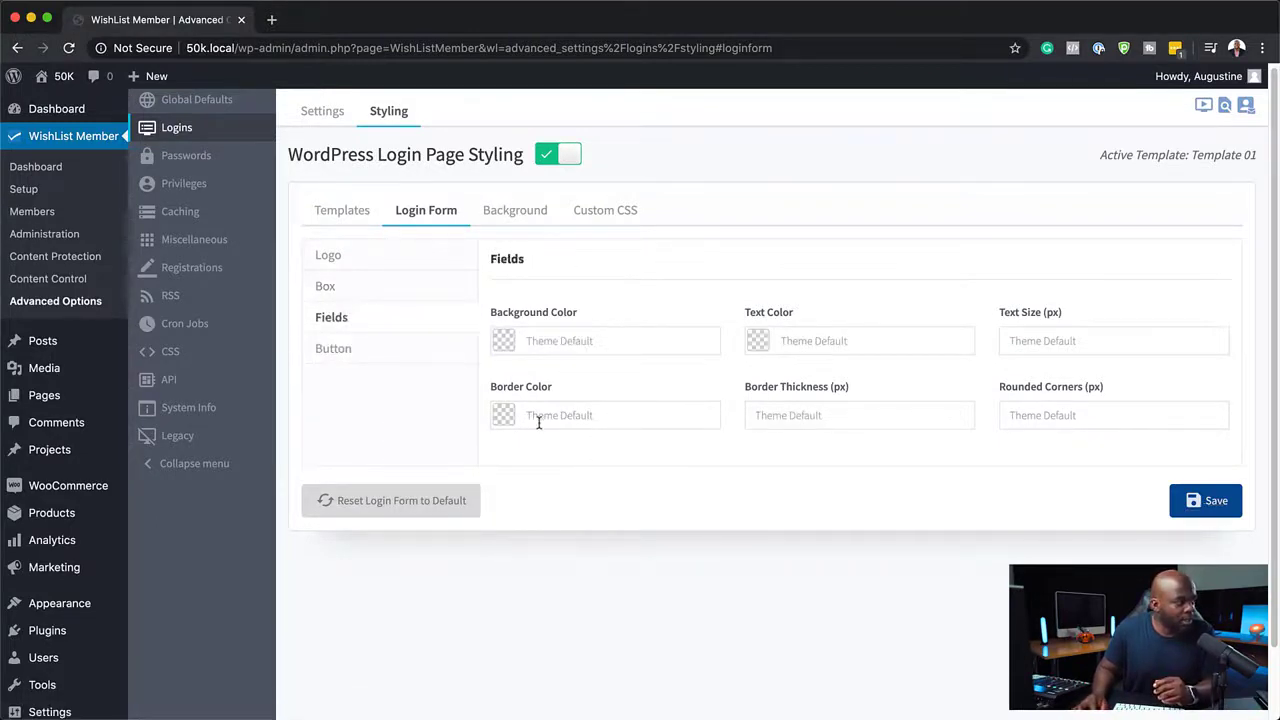
click(503, 414)
drag(512, 456, 480, 446)
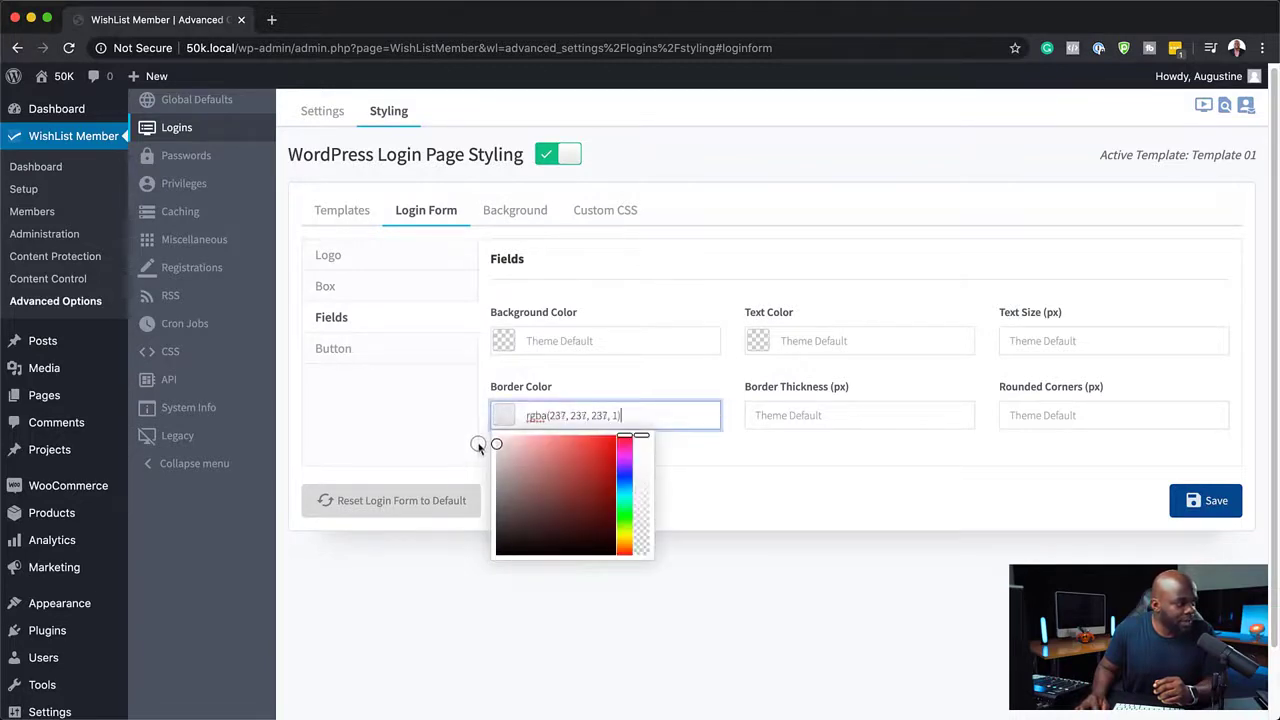
click(731, 457)
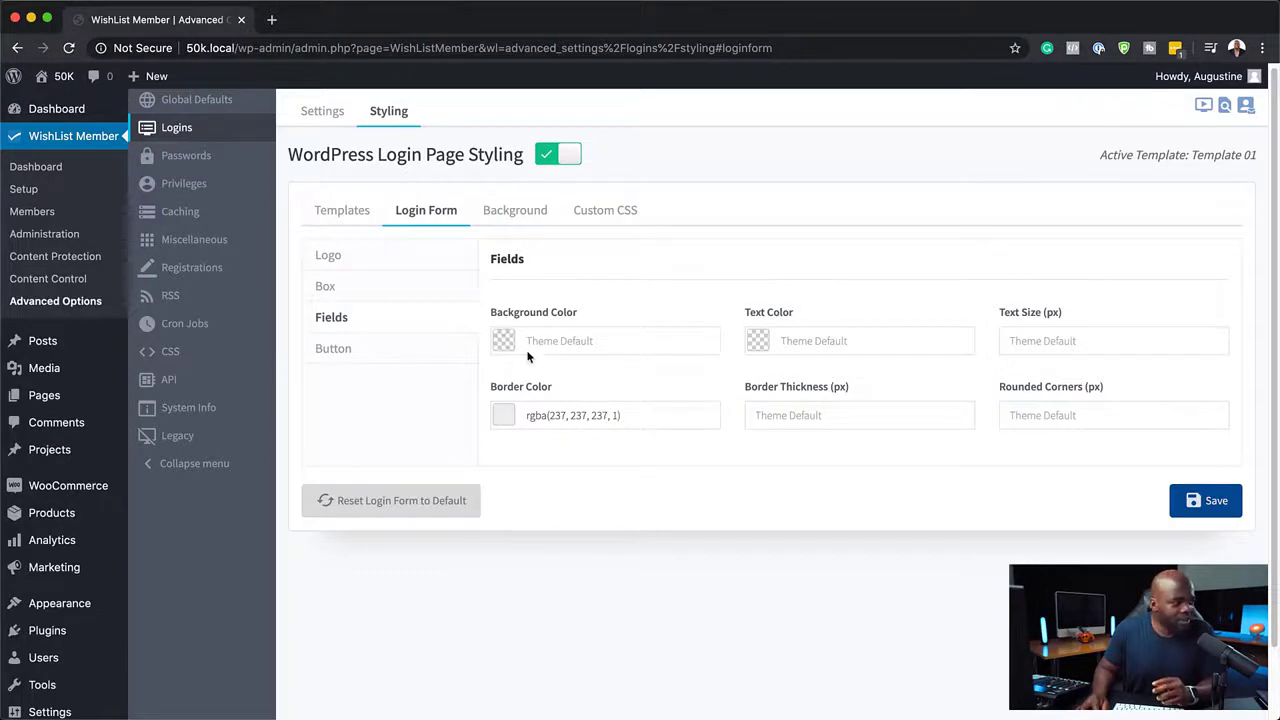
Set the fields' text color to rgba(34, 32, 66, 1) and border thickness to 2 px, then save.
click(758, 340)
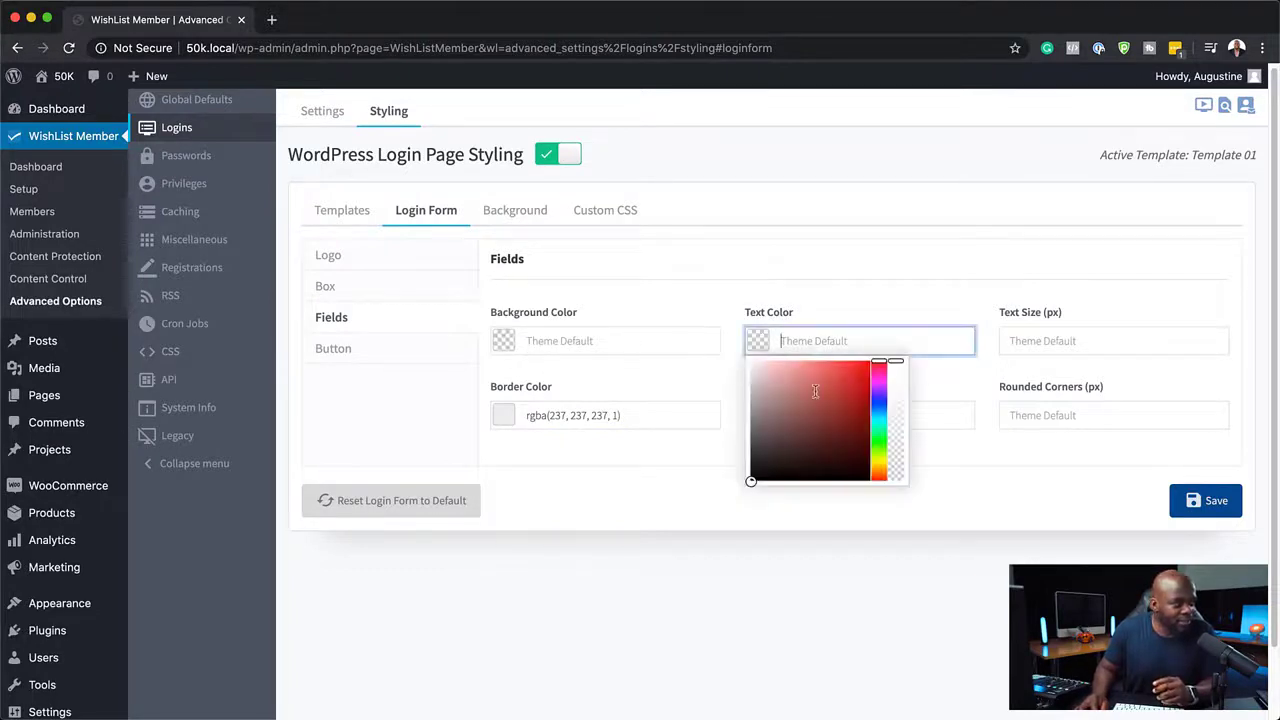
click(879, 401)
drag(846, 449, 819, 455)
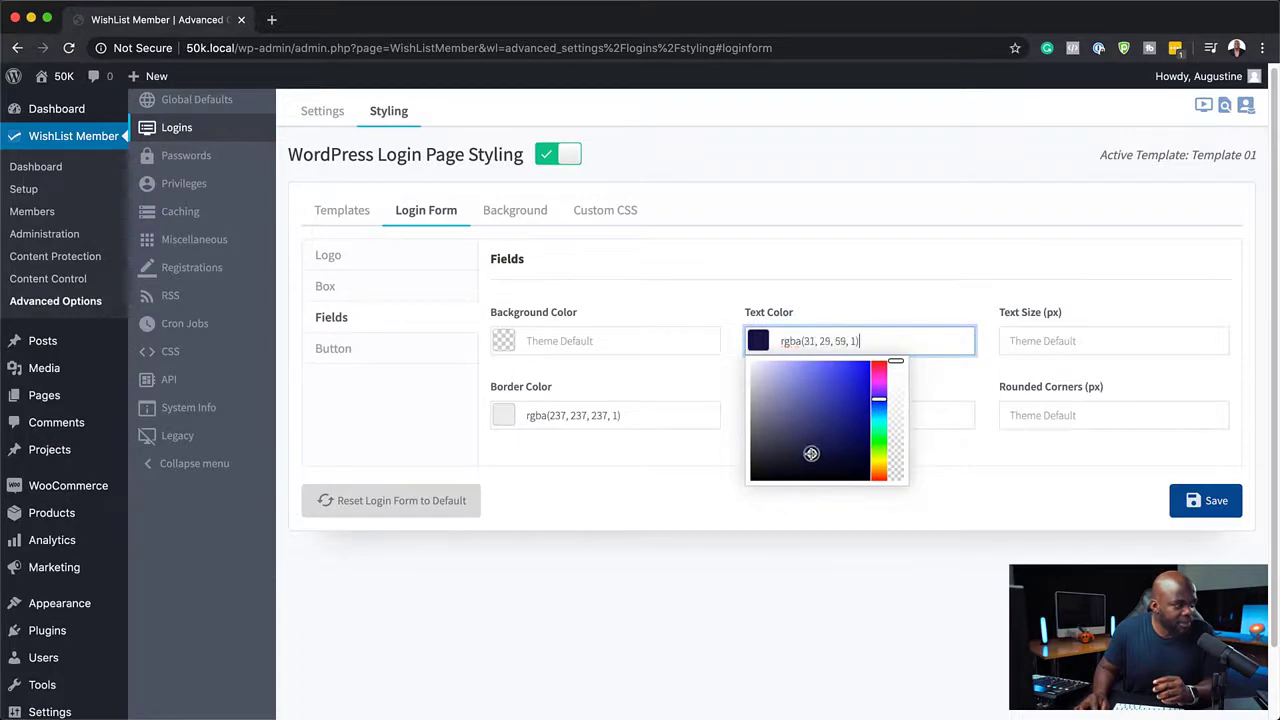
click(963, 486)
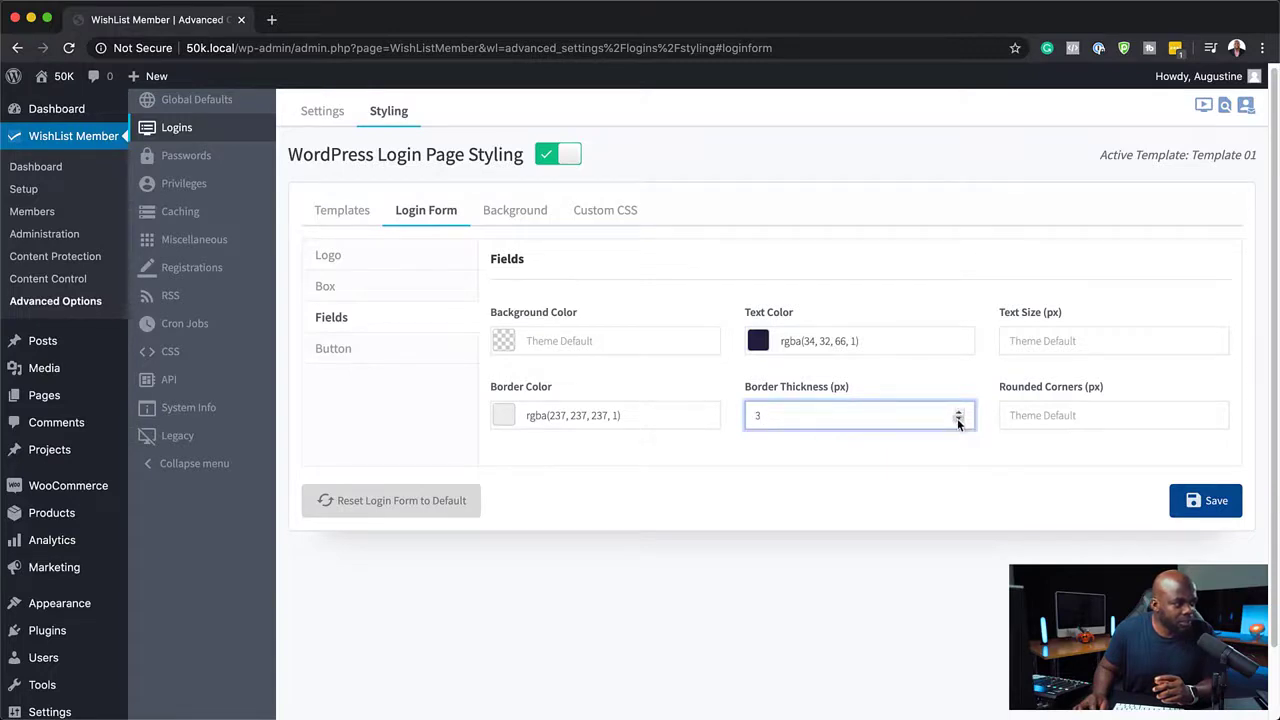
click(1213, 501)
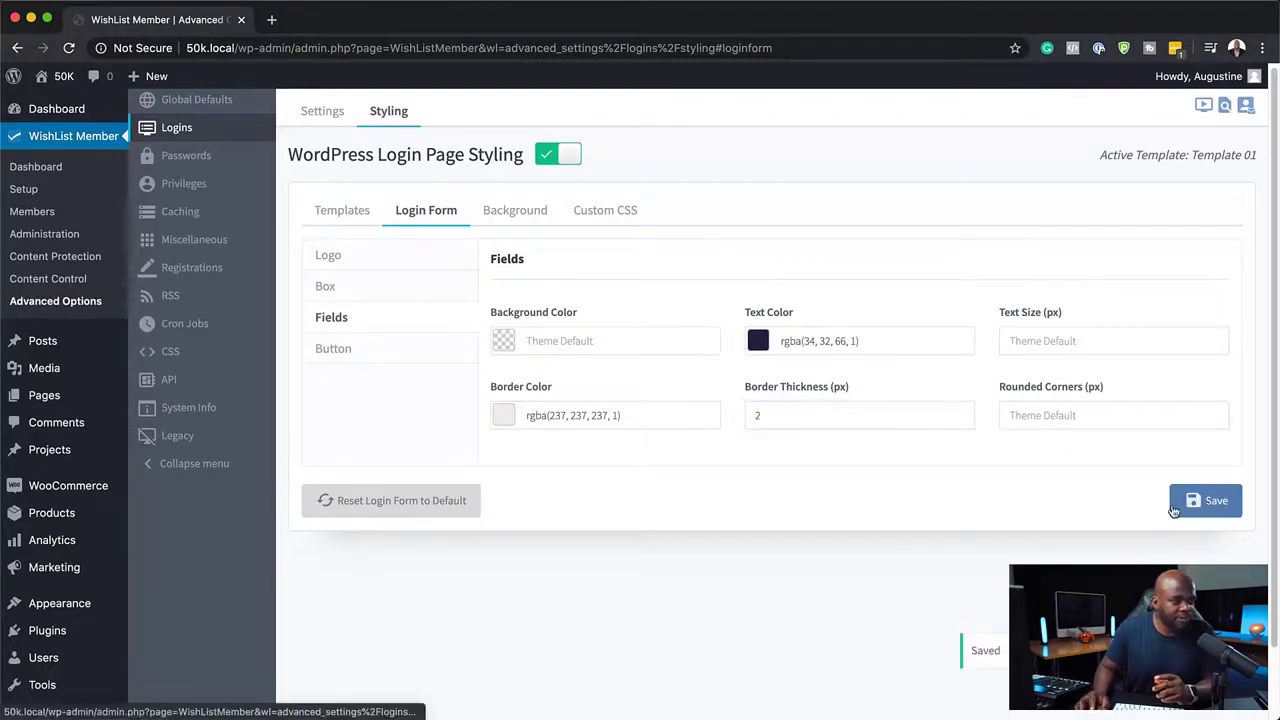
Switch to the incognito window to preview the updated login page.
key(super+Tab)
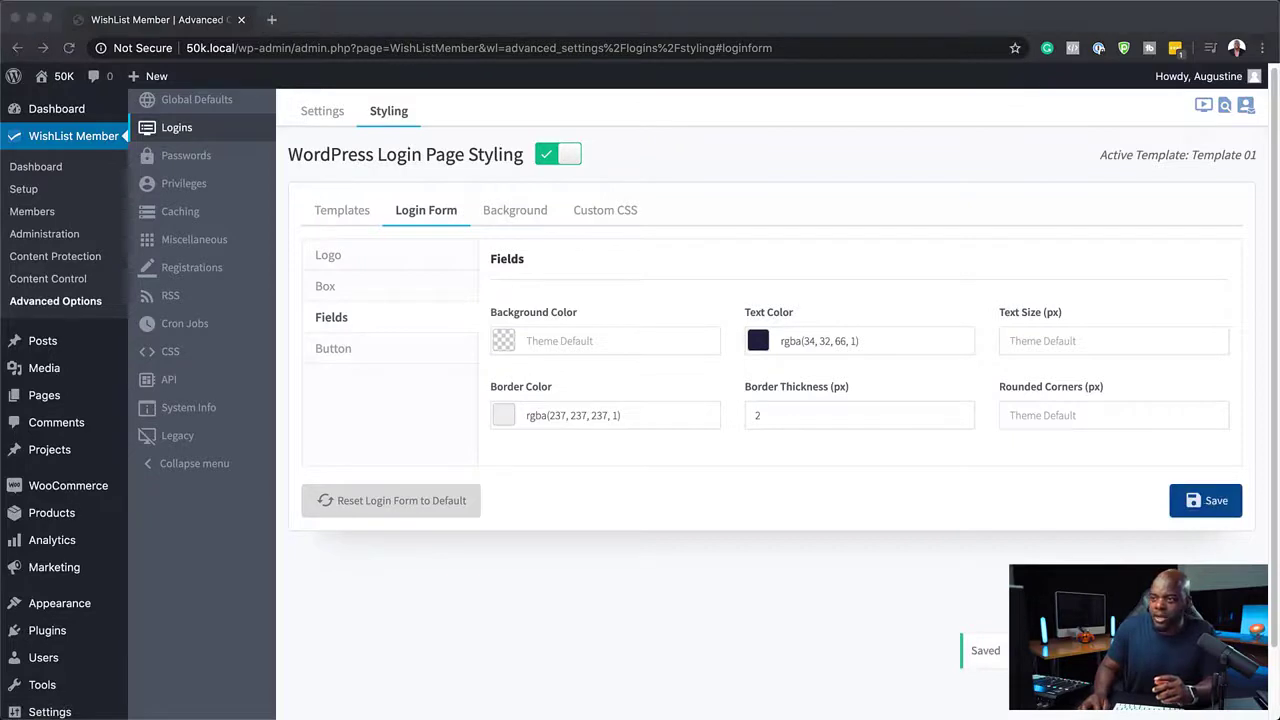
drag(1279, 90, 566, 25)
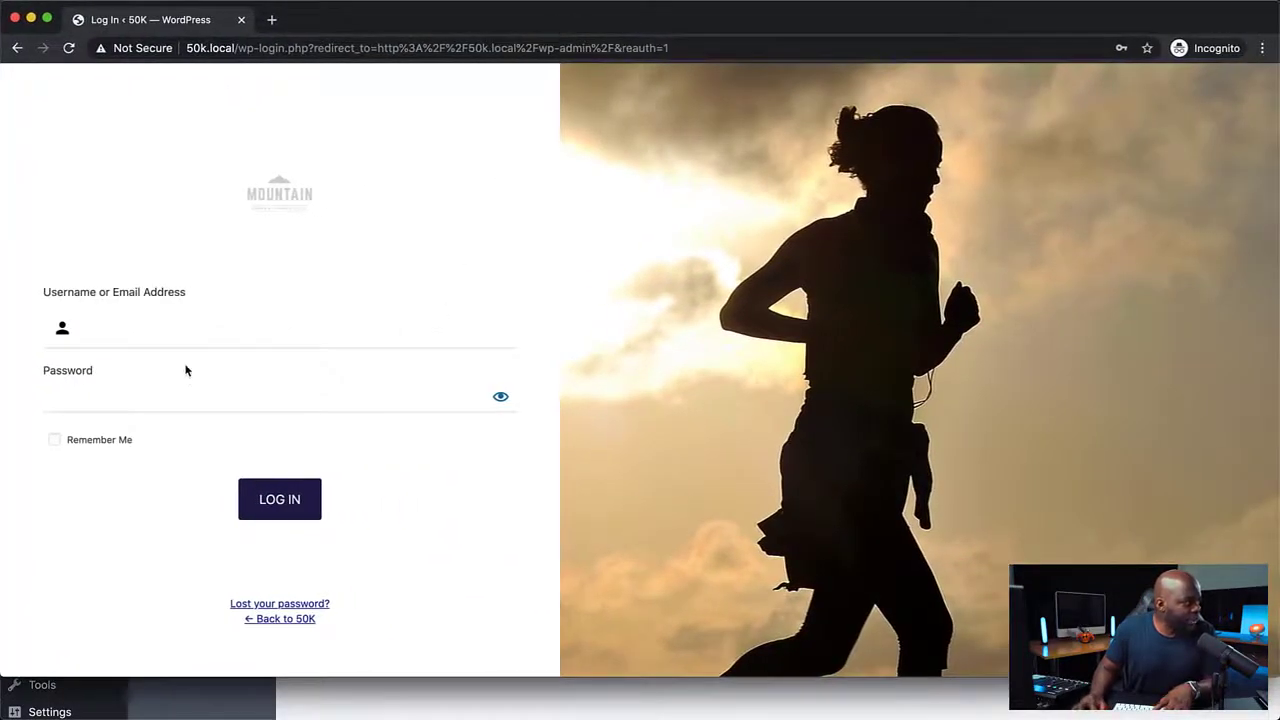
Enter sample text in the username and password fields of the incognito login page and reveal the password to check the field styling.
click(157, 330)
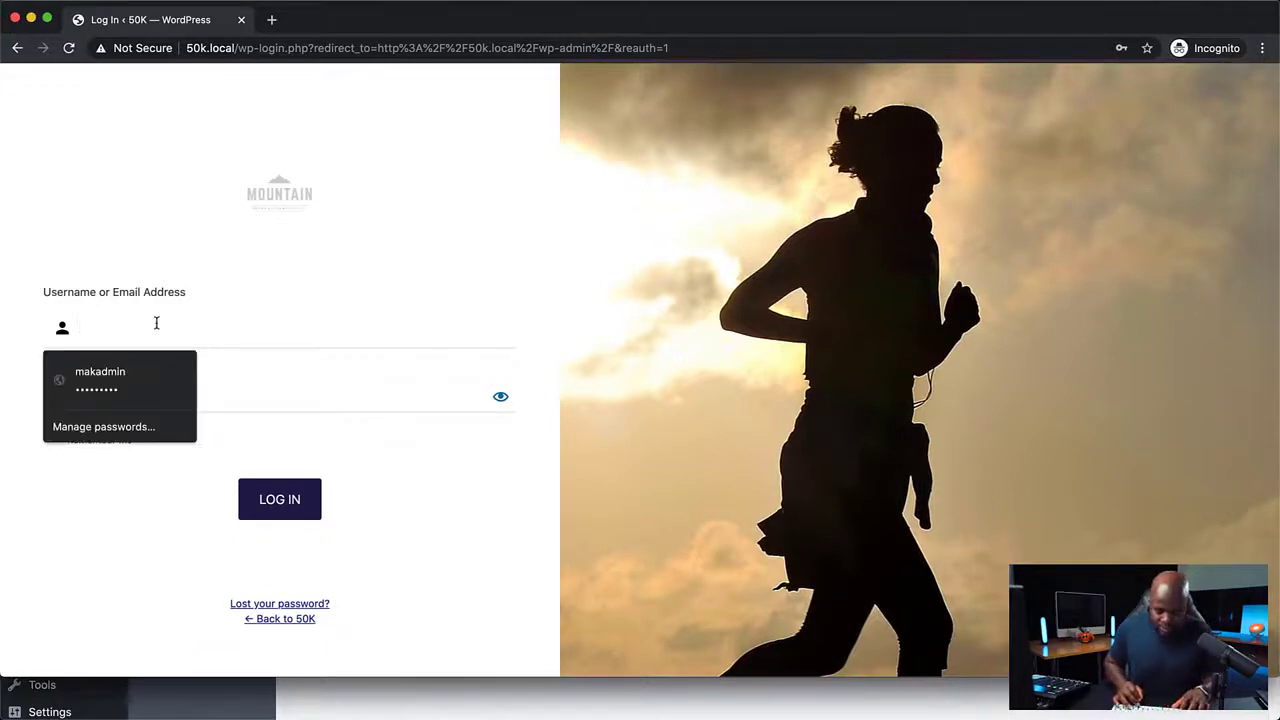
text(Mak)
click(109, 393)
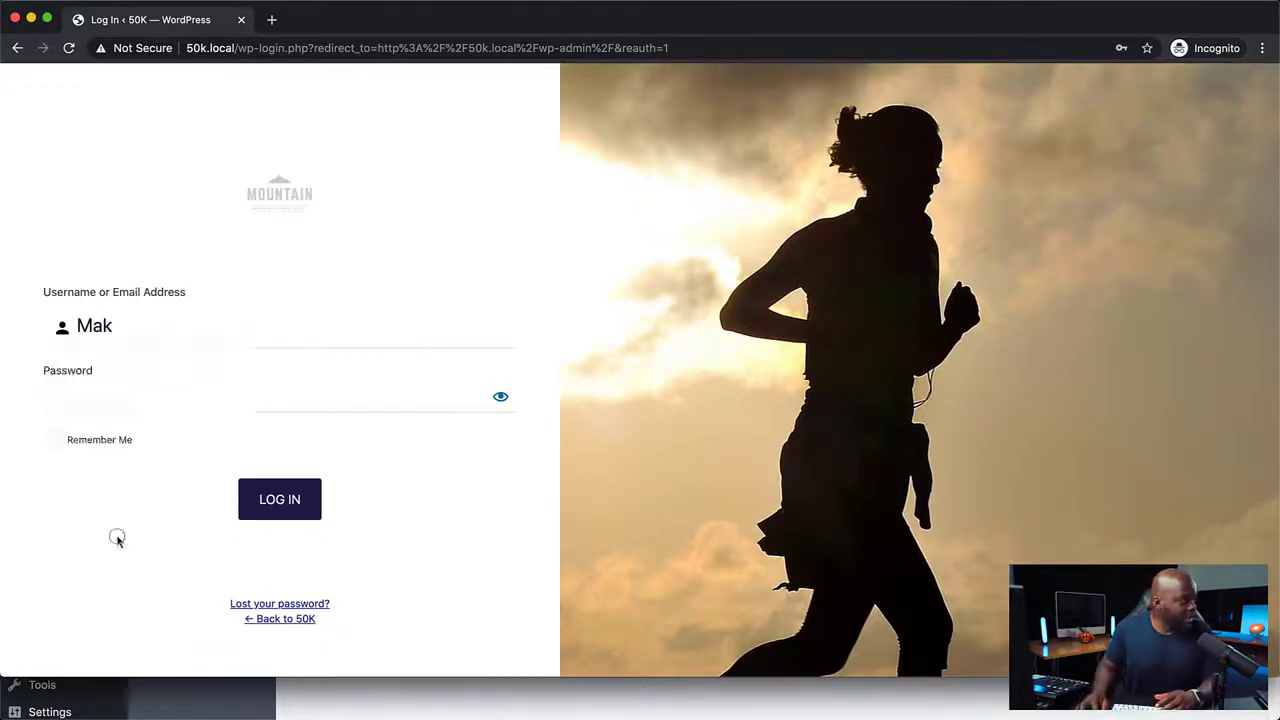
text(••)
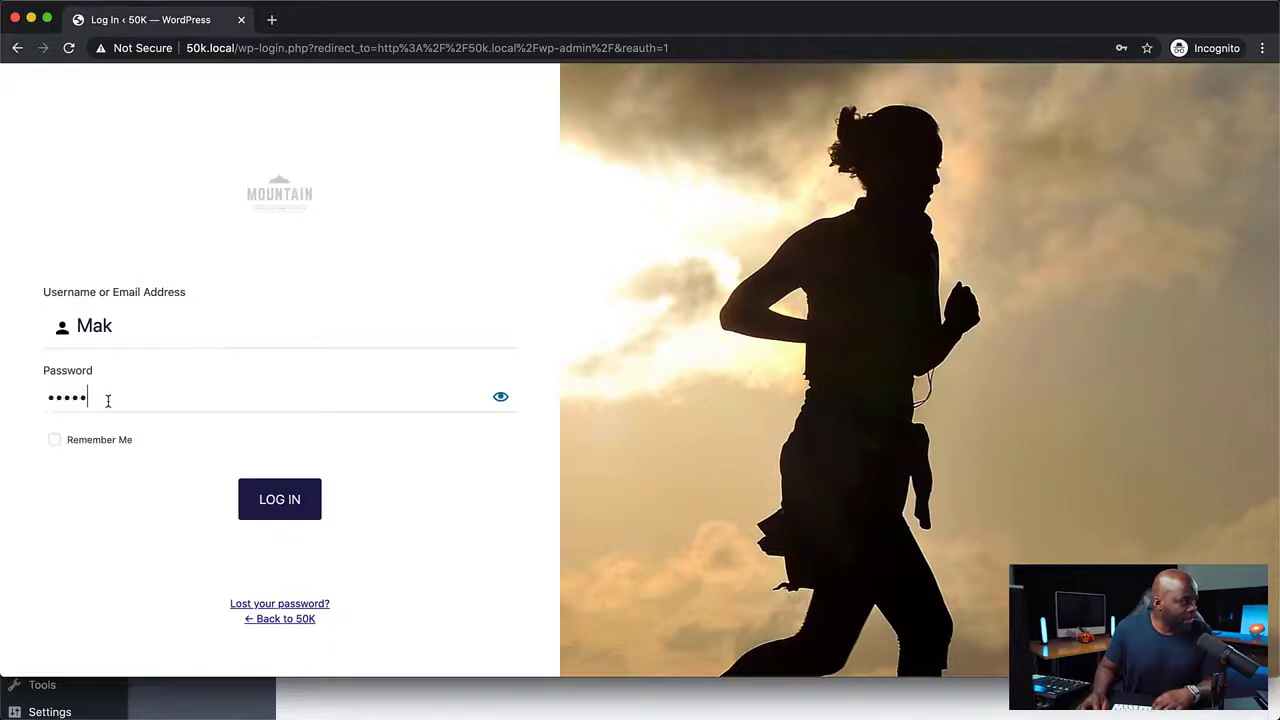
click(501, 400)
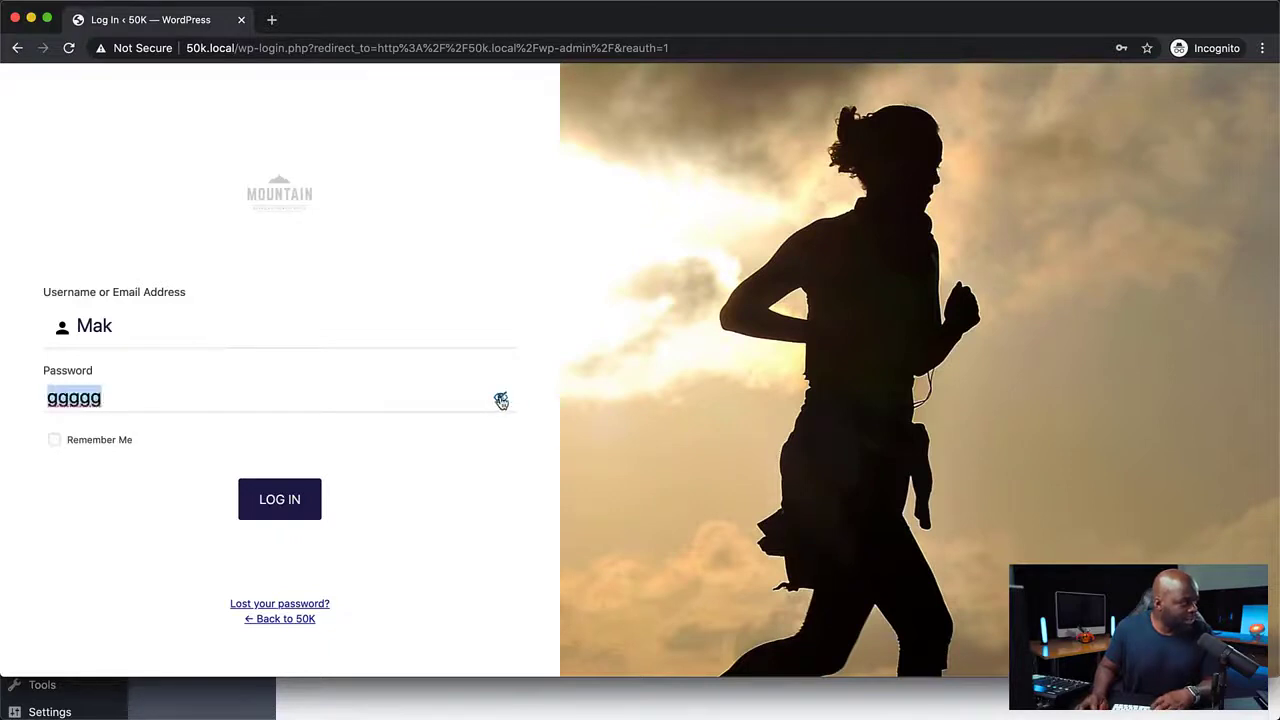
click(124, 402)
key(BackSpace)
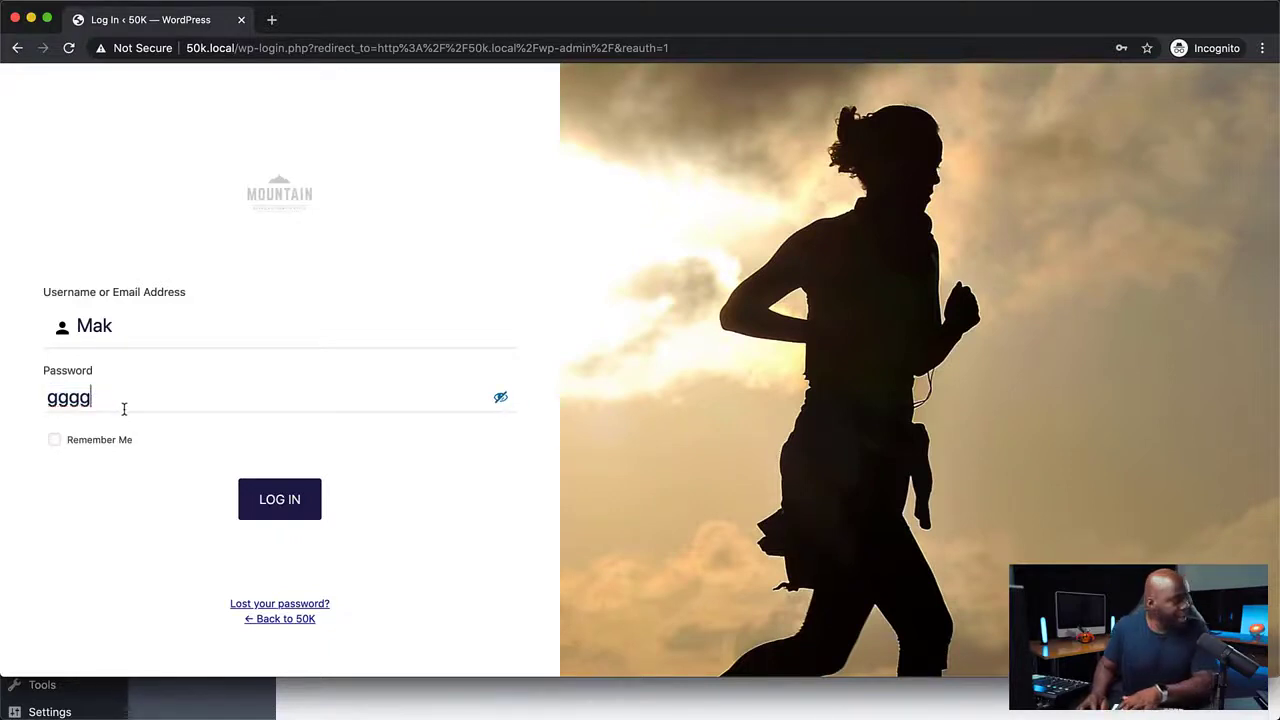
key(BackSpace)
key(BackSpace)
Back in the settings, set the login form box background color to rgba(240, 240, 240, 1) and save.
drag(423, 28, 1279, 150)
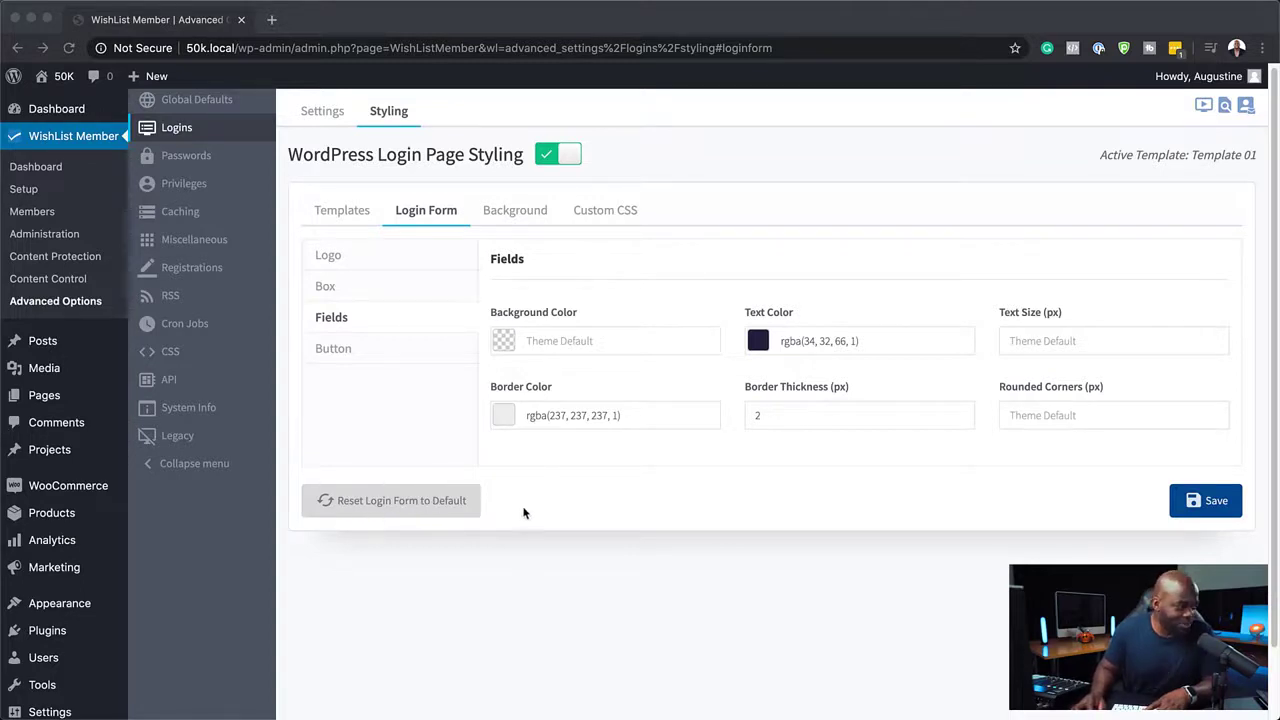
click(541, 507)
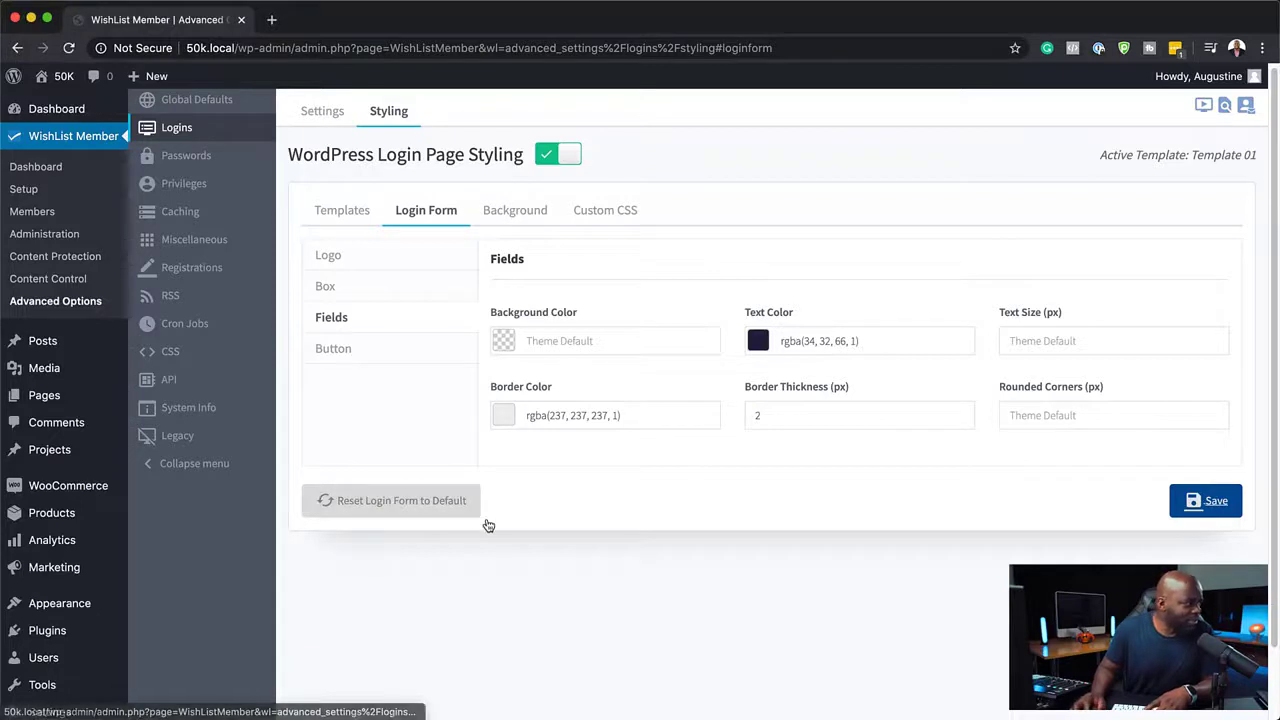
click(408, 289)
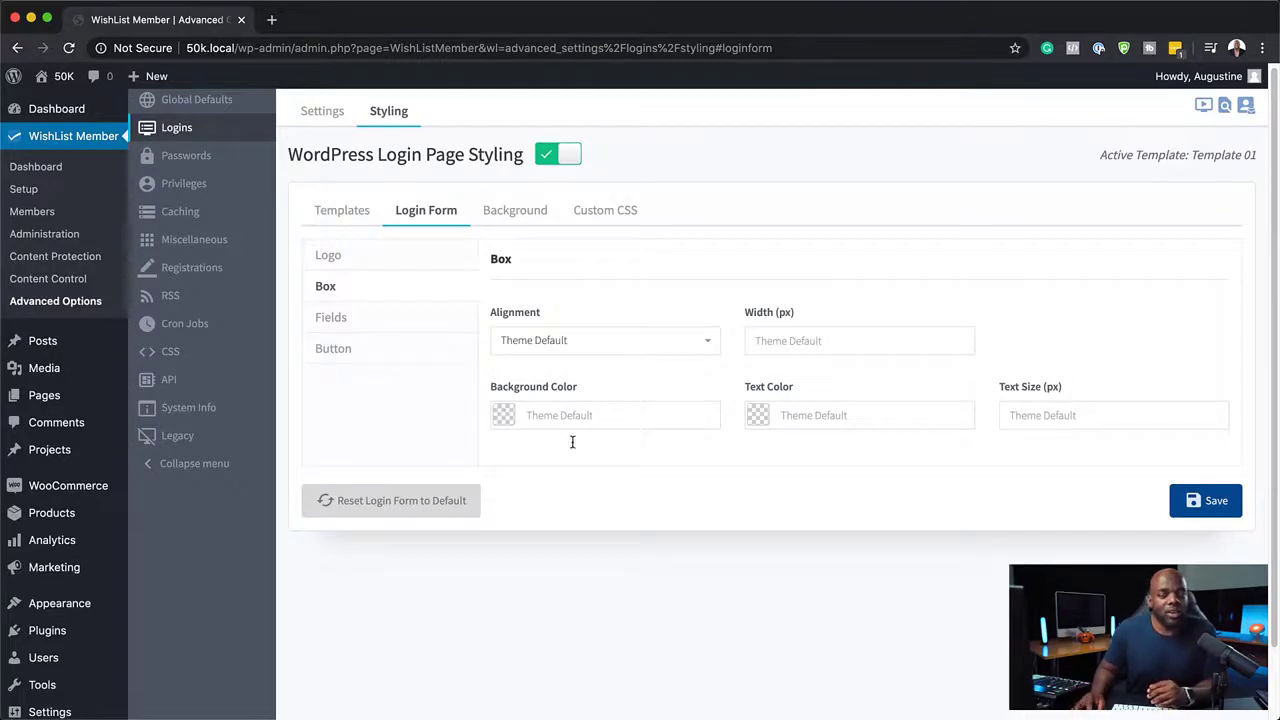
click(500, 418)
click(595, 517)
click(625, 474)
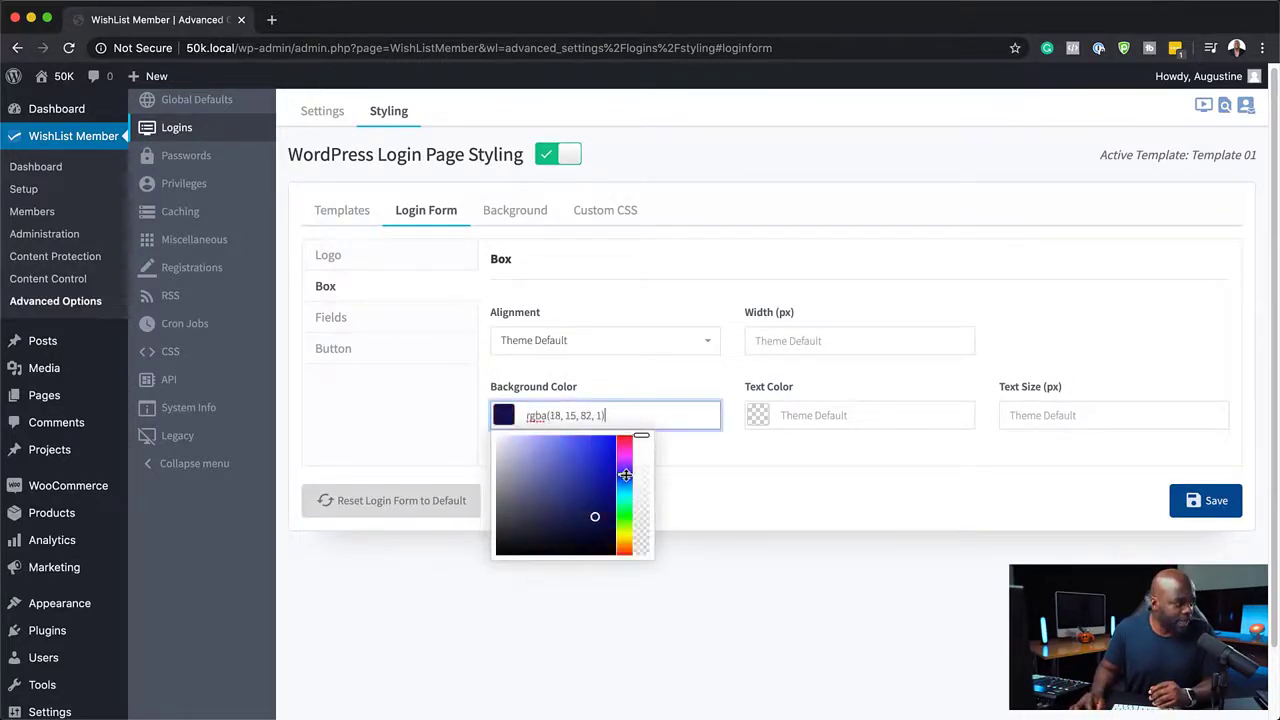
drag(595, 519, 492, 441)
click(1206, 501)
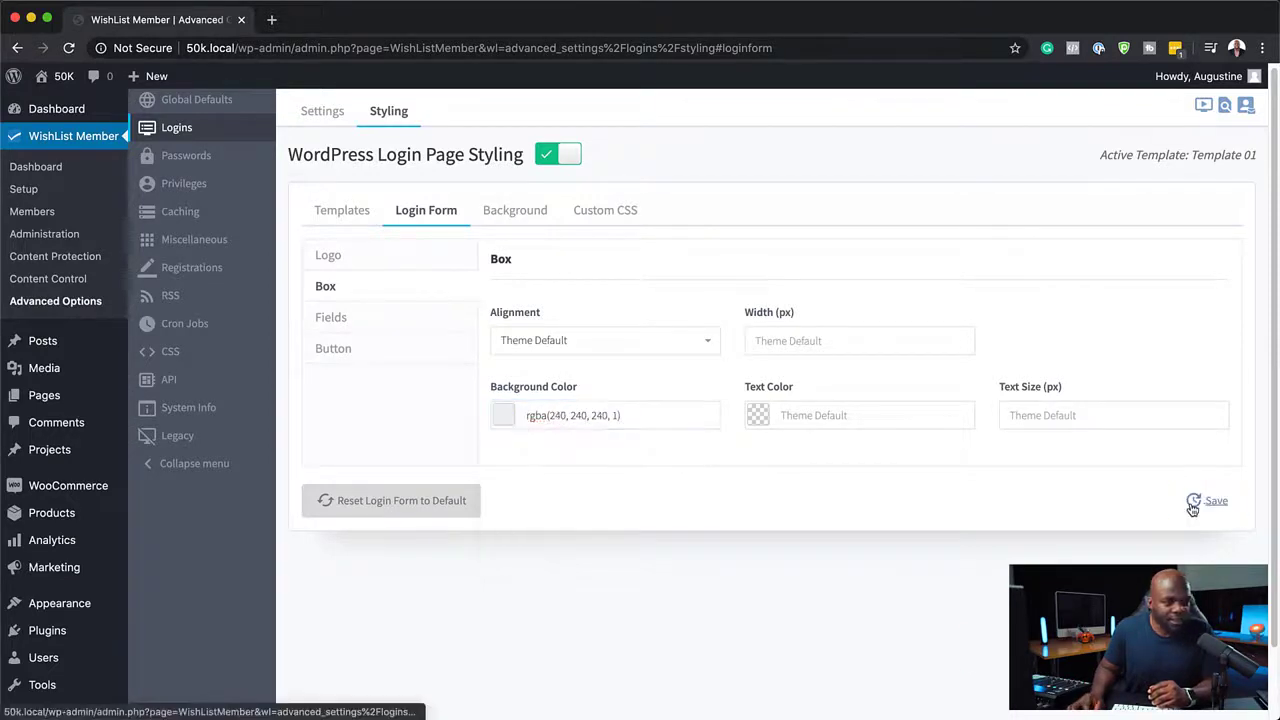
Preview the light box background on the incognito login page, then return to the styling settings.
key(super+Tab)
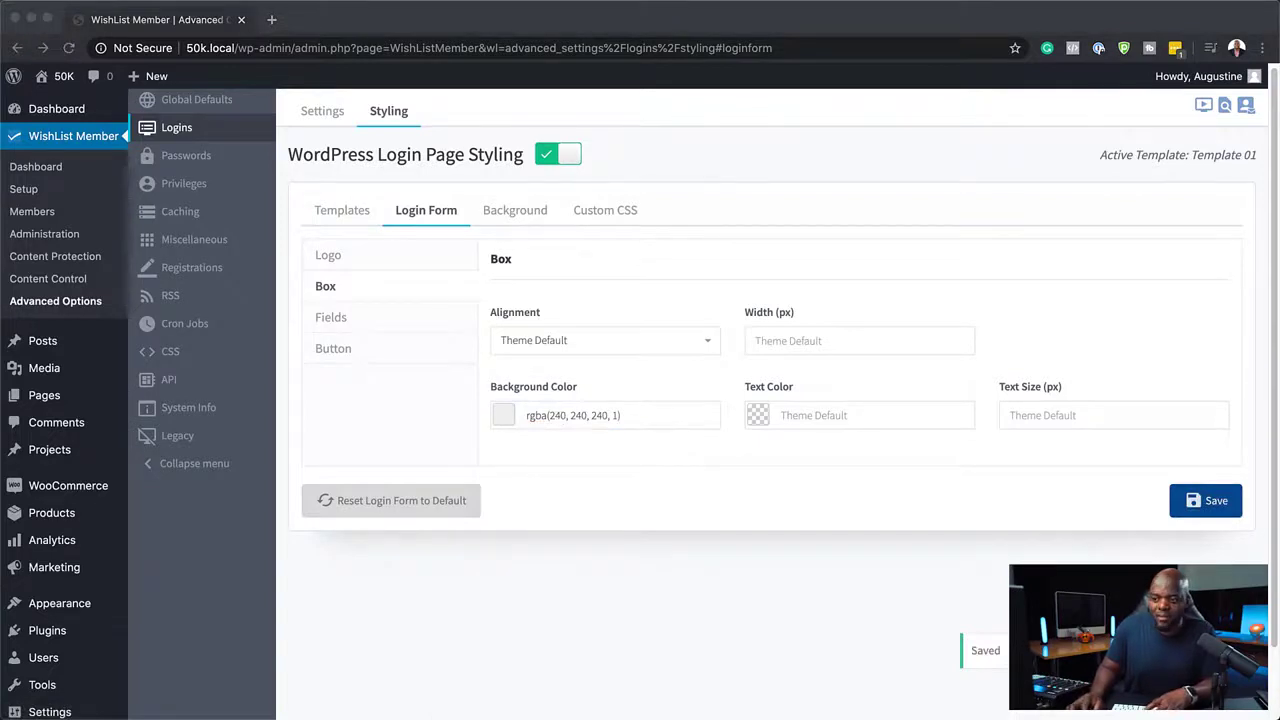
drag(1279, 5, 738, 5)
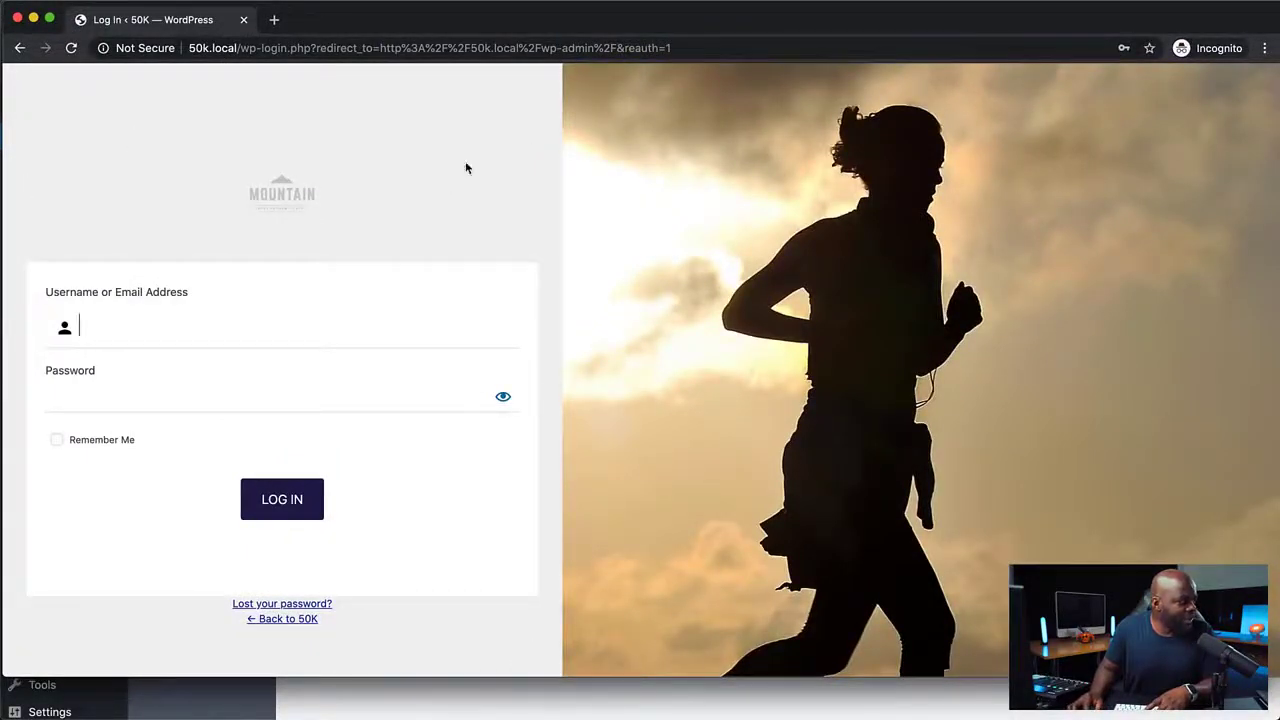
drag(650, 22, 1279, 20)
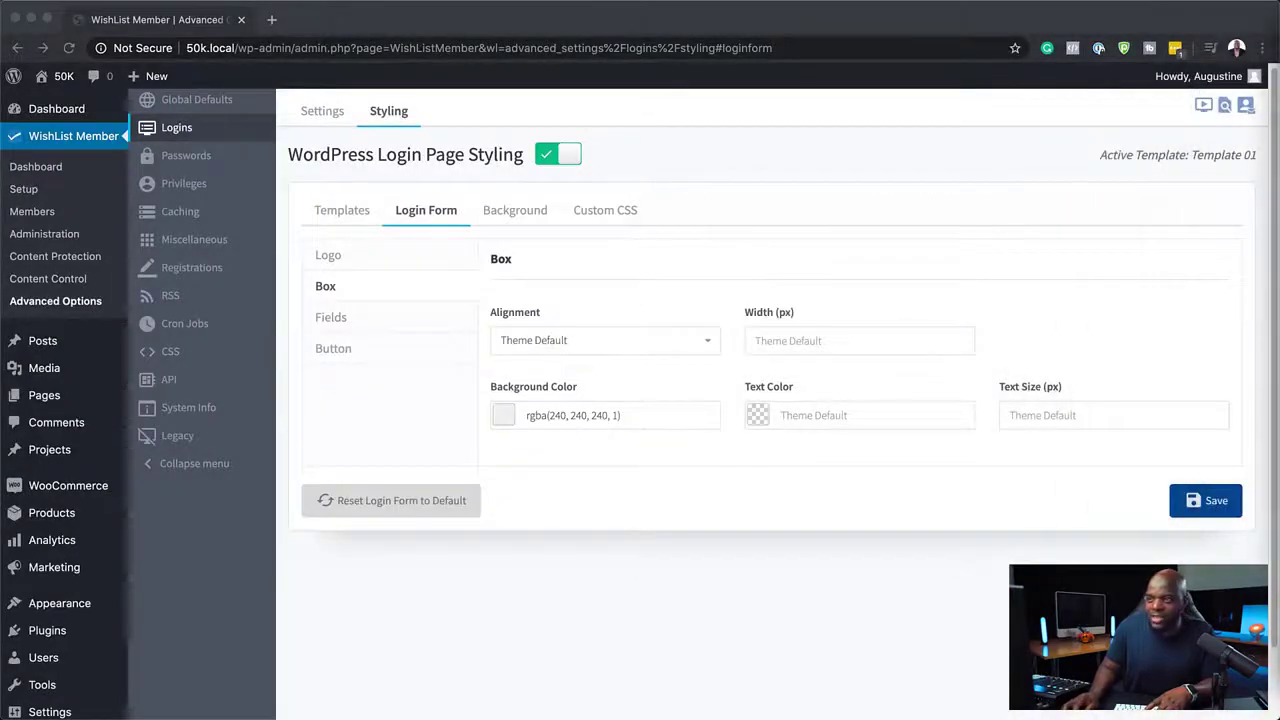
Change the box background color to a dark navy rgba(15, 14, 46, 1) and save.
click(507, 420)
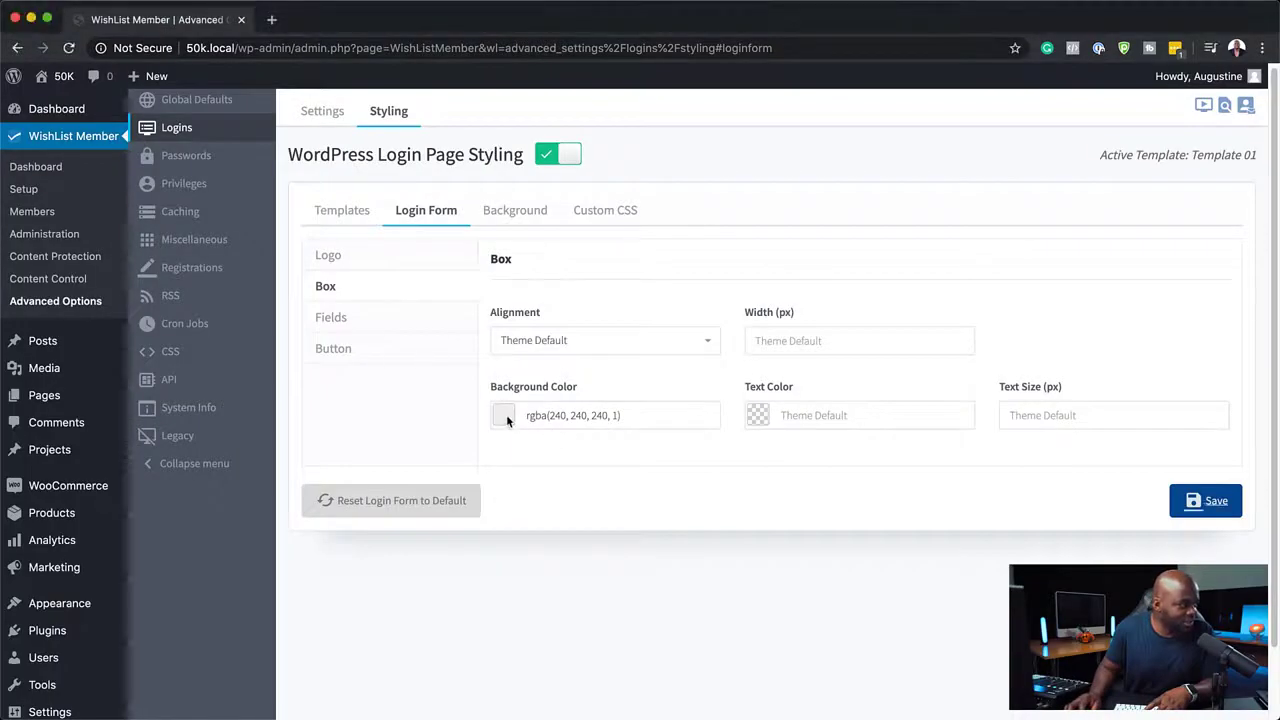
click(505, 417)
drag(563, 506, 580, 533)
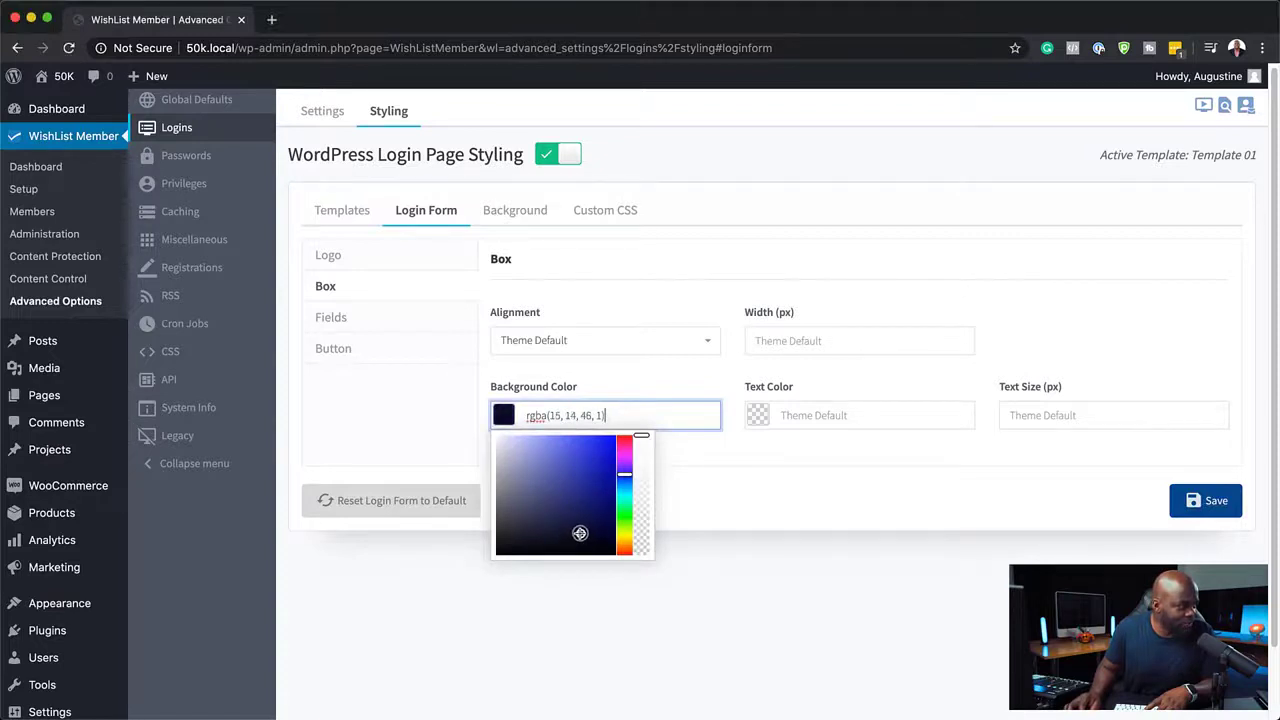
click(1216, 500)
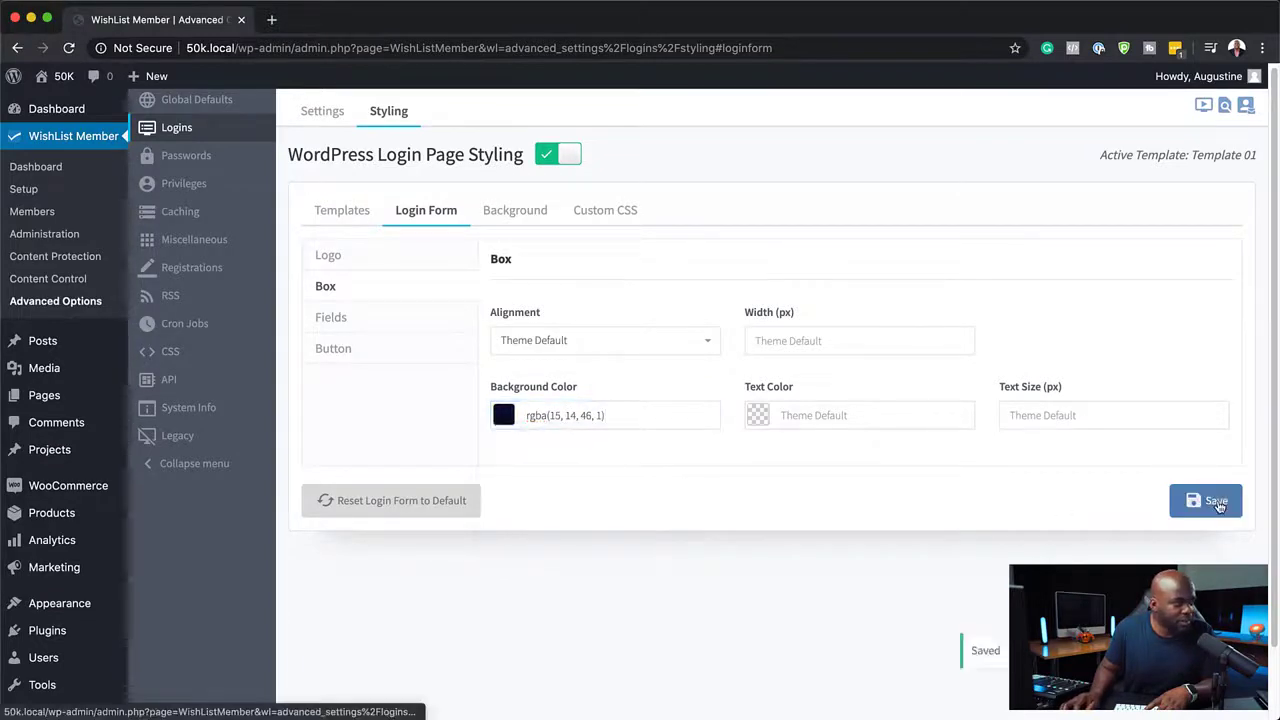
click(1216, 502)
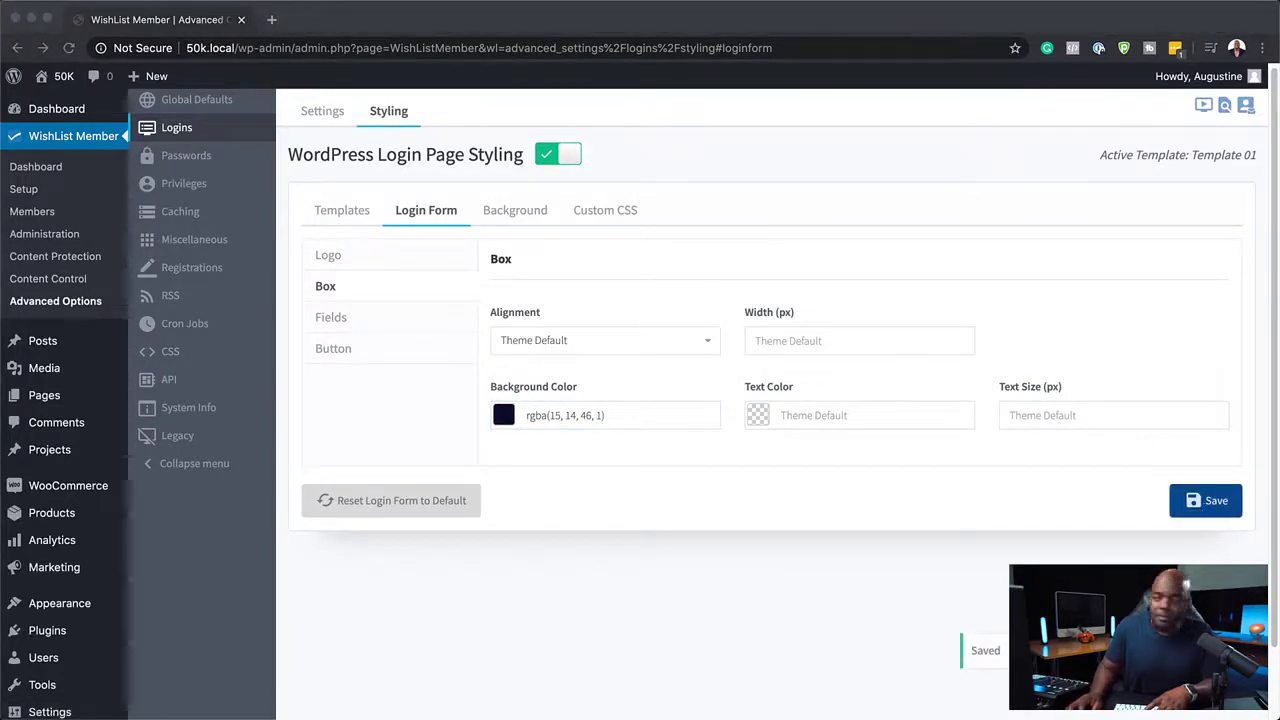
Check the dark box background in the incognito window and switch back to the settings.
drag(1279, 128, 434, 14)
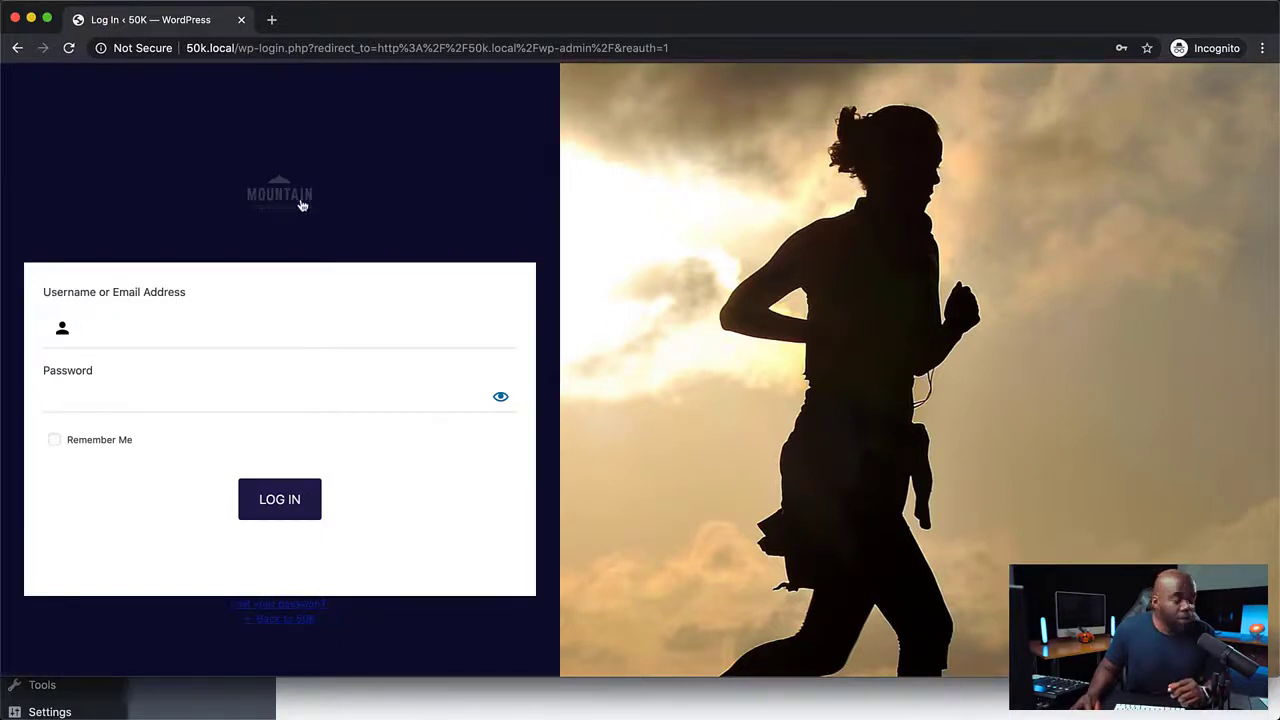
double_click(671, 22)
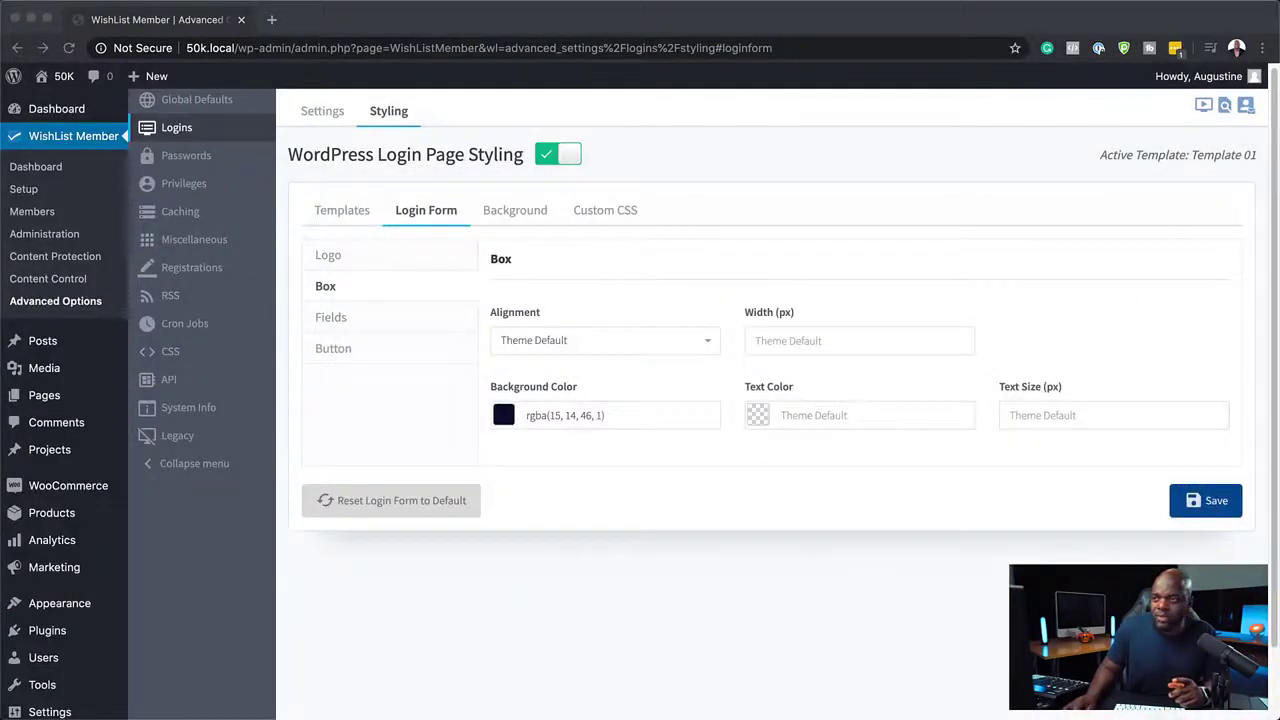
Make the box background fully transparent, rgba(255, 255, 255, 0), and save the login form settings.
click(505, 419)
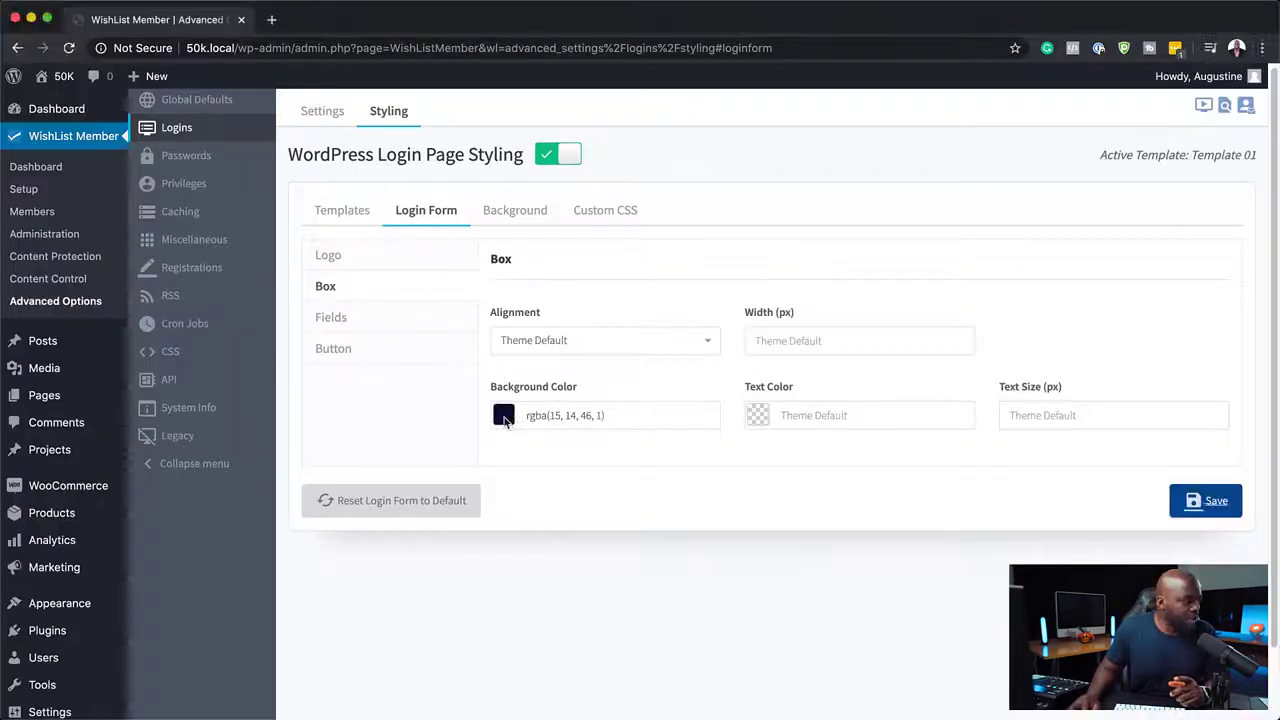
click(505, 419)
drag(641, 437, 626, 598)
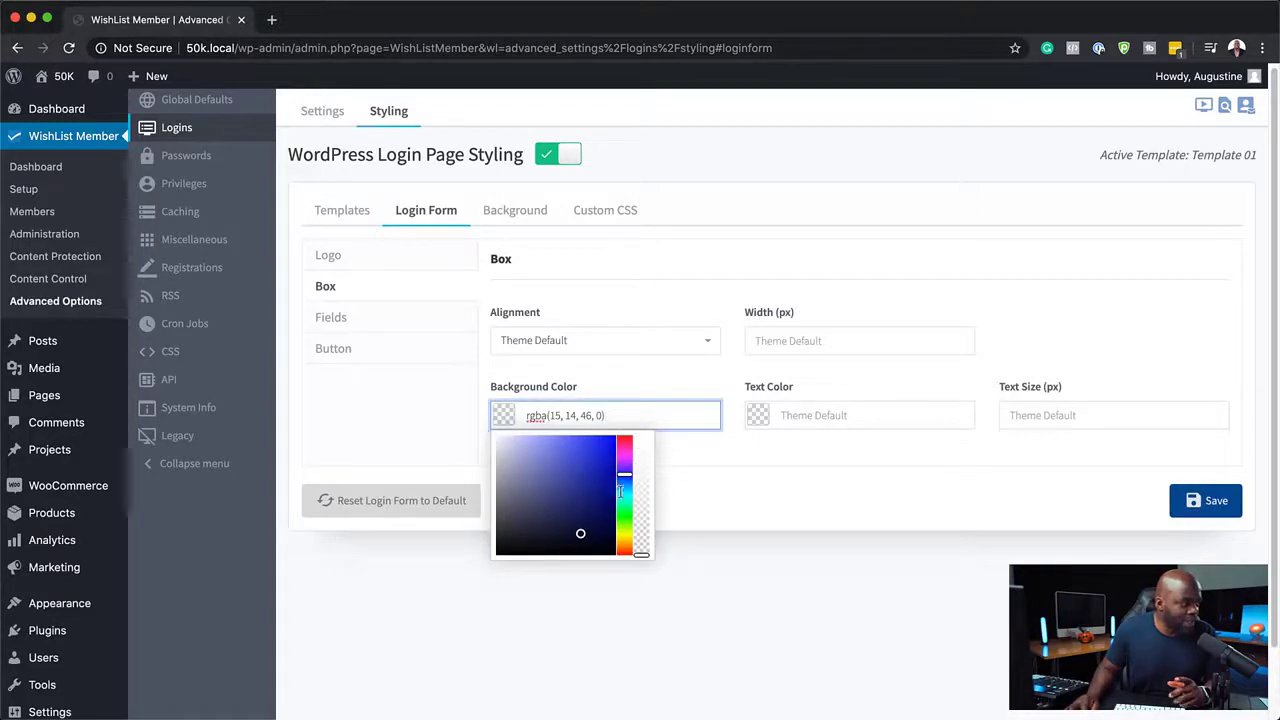
mouse_move(579, 534)
mouse_down()
mouse_move(500, 556)
mouse_move(476, 407)
mouse_up()
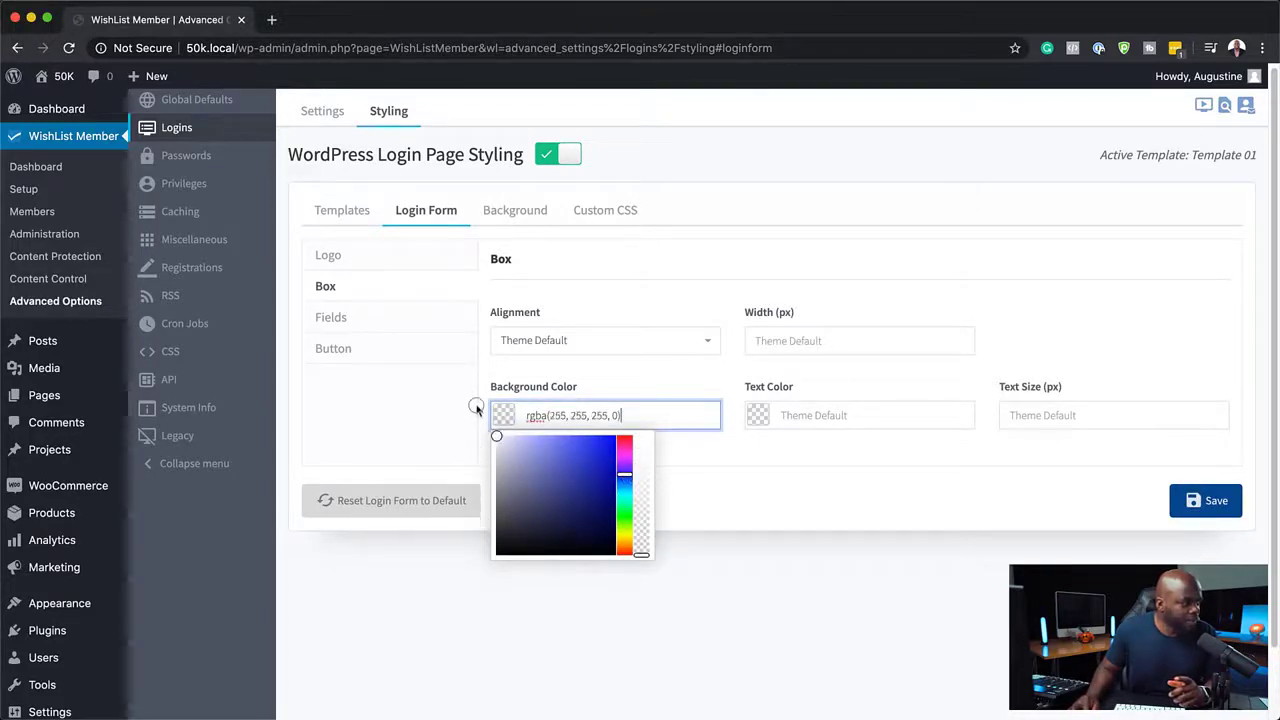
click(1205, 500)
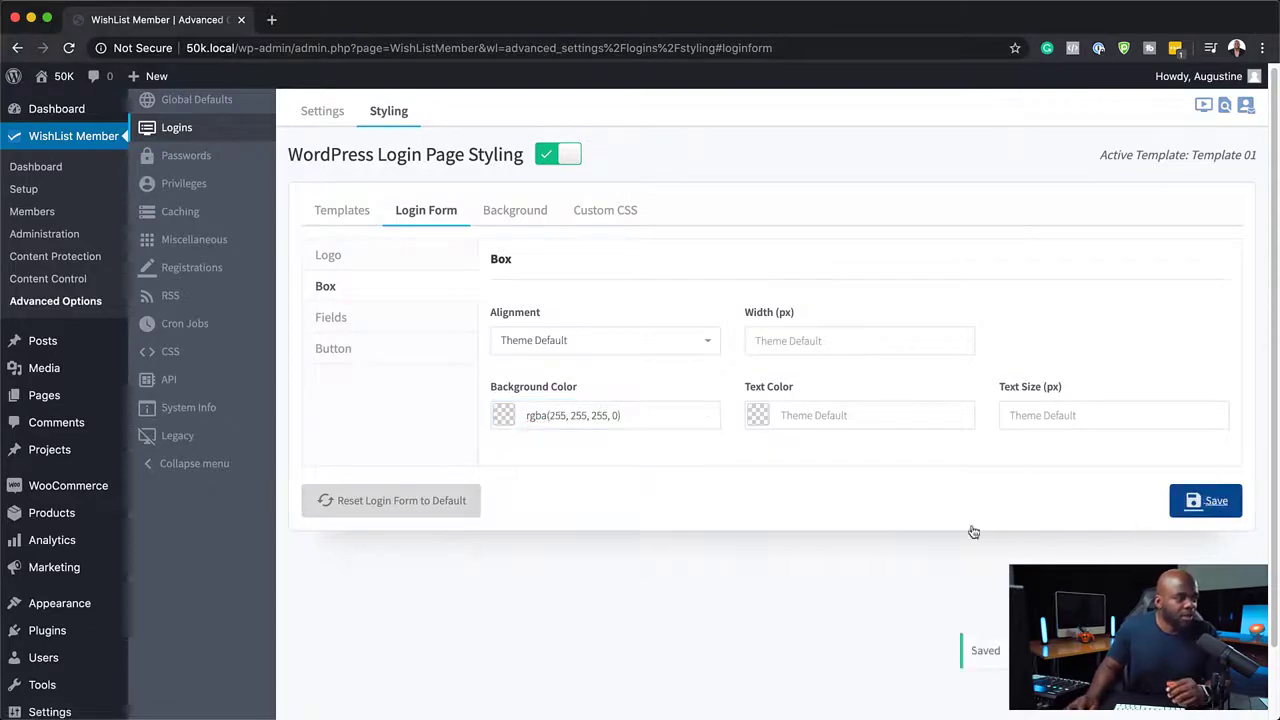